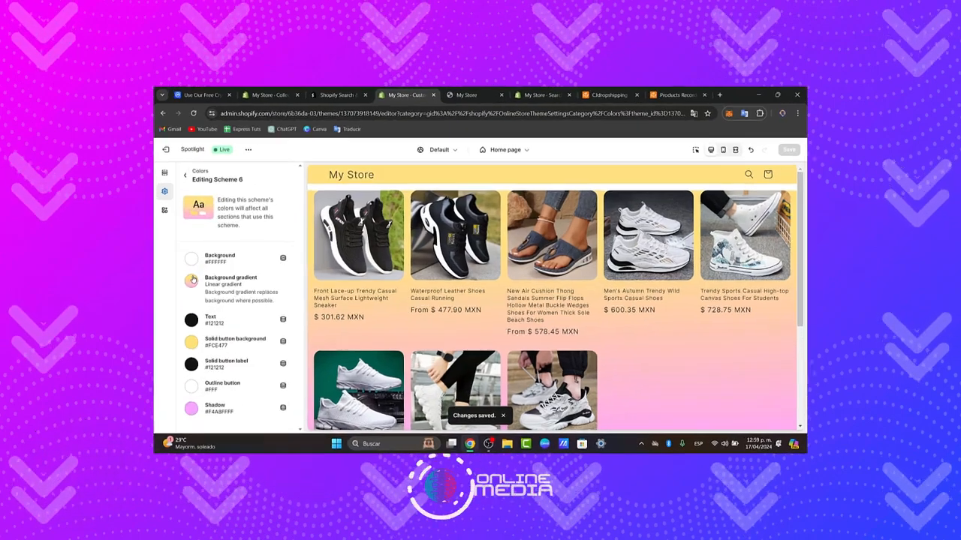
{"action": "left_click", "coordinate": [191, 280]}
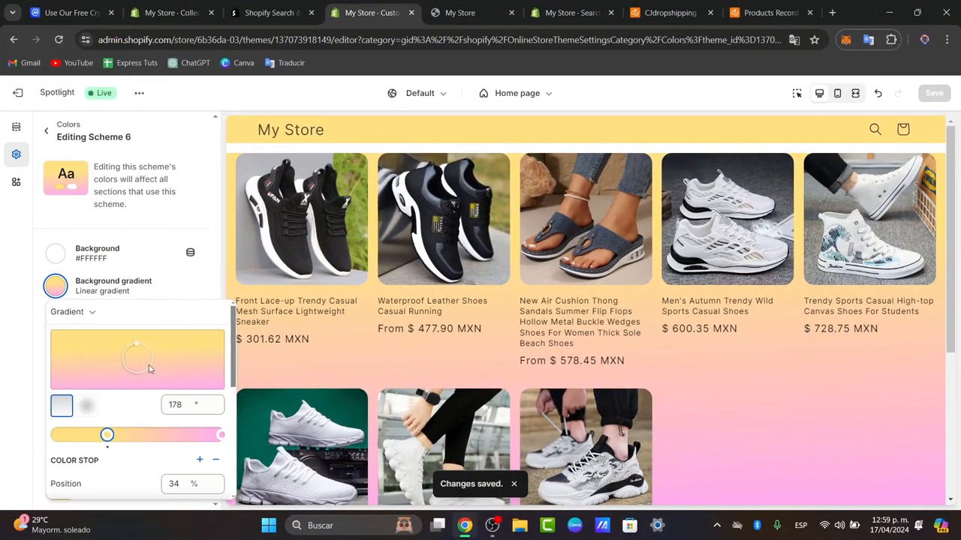
{"action": "left_click", "coordinate": [161, 289]}
{"action": "left_click", "coordinate": [94, 364]}
{"action": "left_click", "coordinate": [100, 366]}
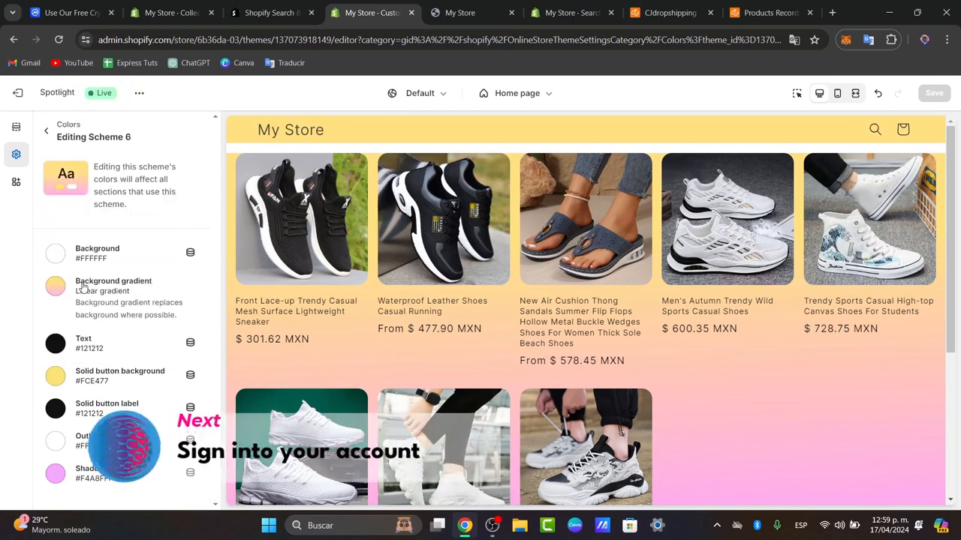
{"action": "left_click", "coordinate": [55, 254]}
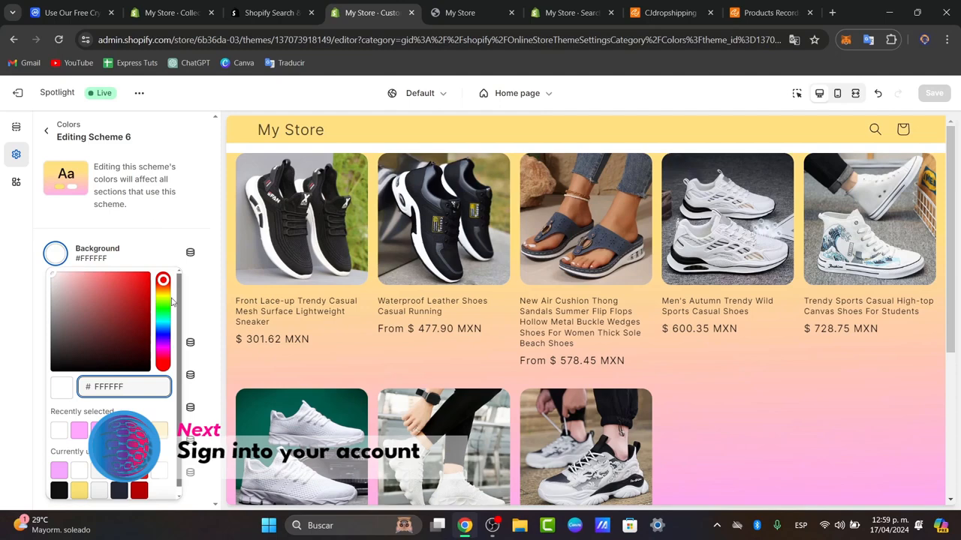
- Go to the store admin's home page and open the Shopify App Store from the suggestions for adding apps
{"action": "left_click", "coordinate": [171, 13]}
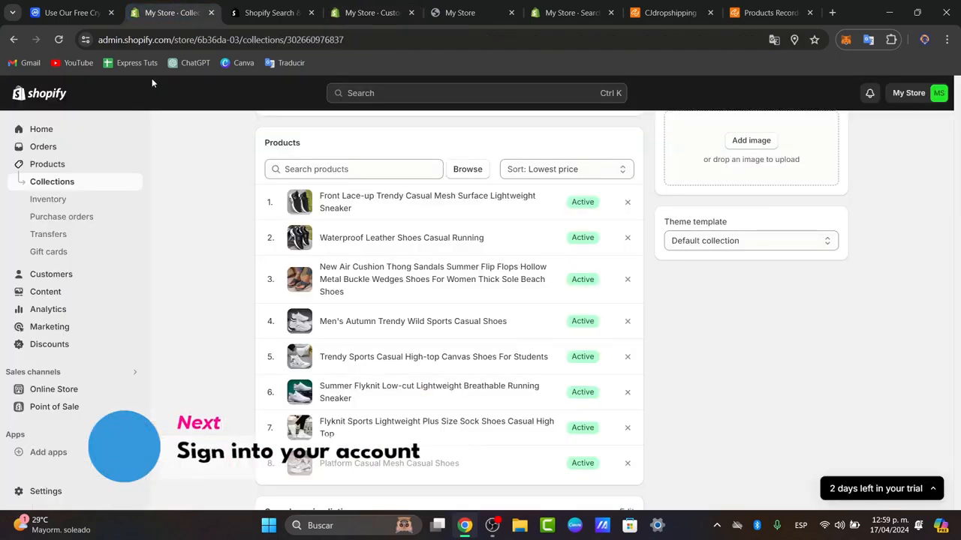
{"action": "left_click", "coordinate": [81, 130]}
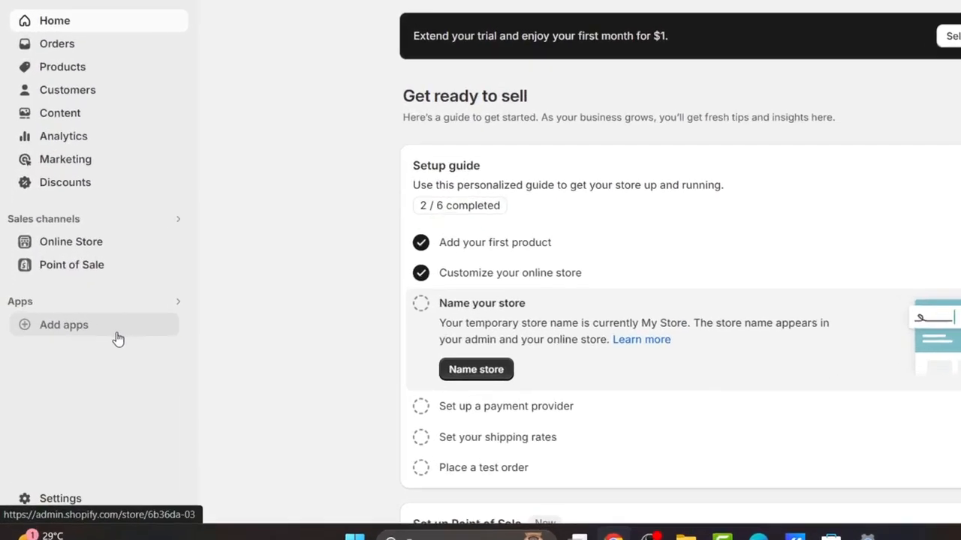
{"action": "left_click", "coordinate": [51, 361]}
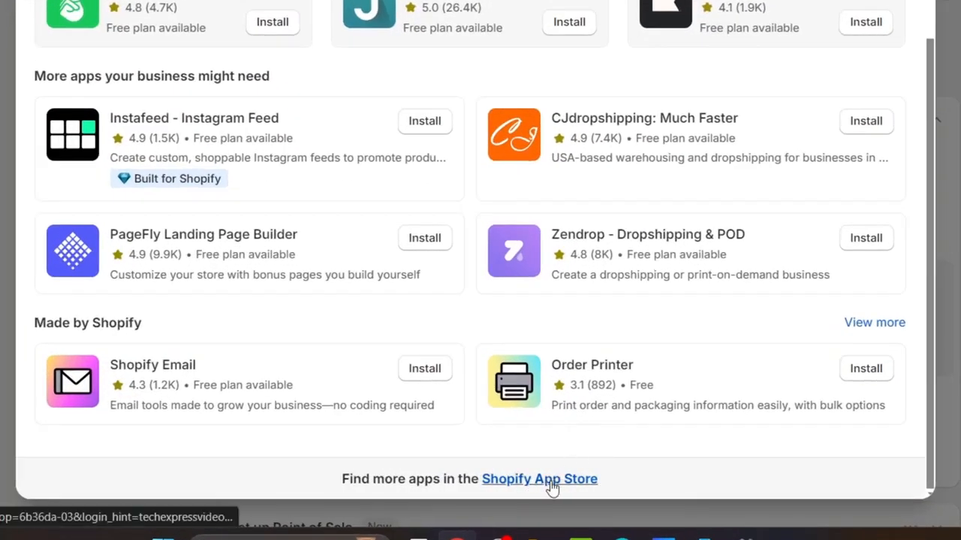
{"action": "left_click", "coordinate": [552, 479]}
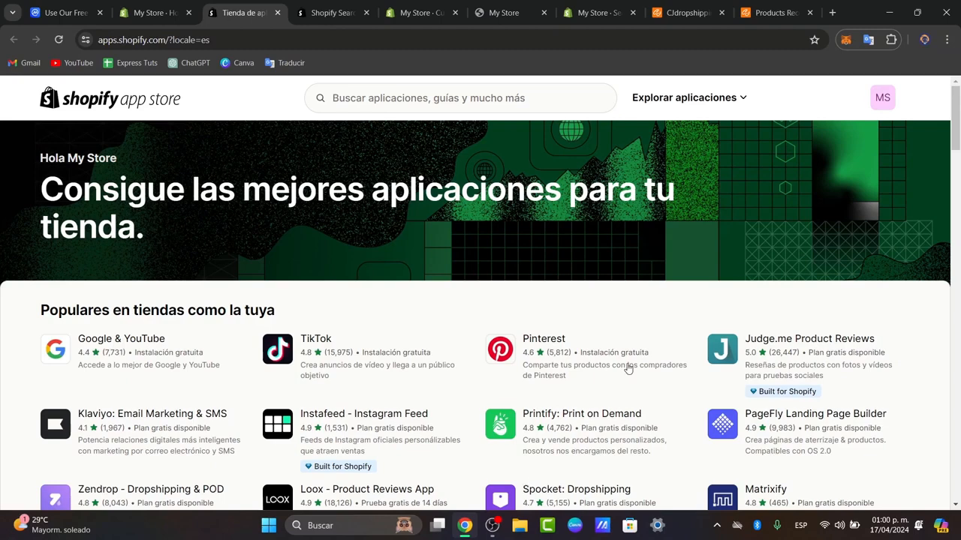
- Search the App Store for "form builder" and install the POWR: Contact Form Builder app in the store
{"action": "left_click", "coordinate": [547, 108]}
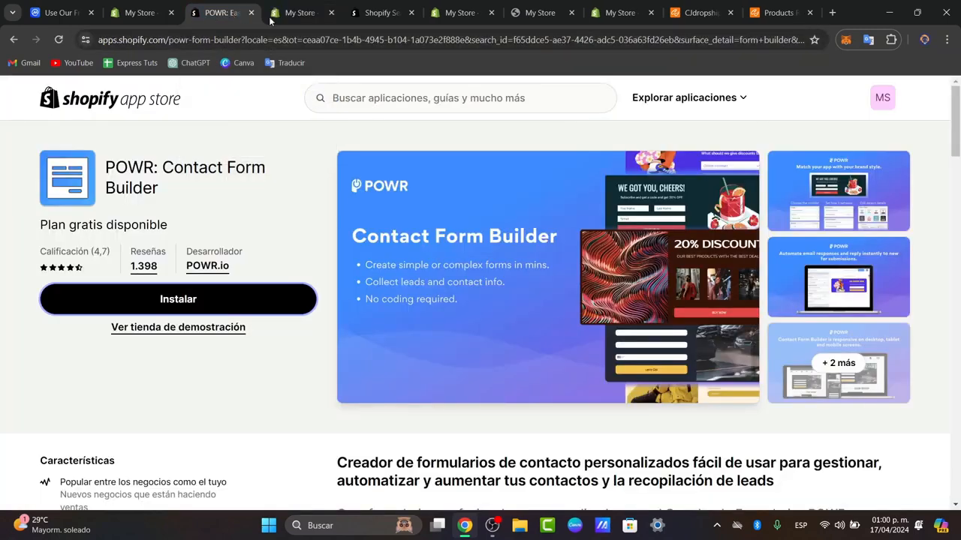
{"action": "left_click", "coordinate": [289, 15]}
{"action": "left_click", "coordinate": [713, 366]}
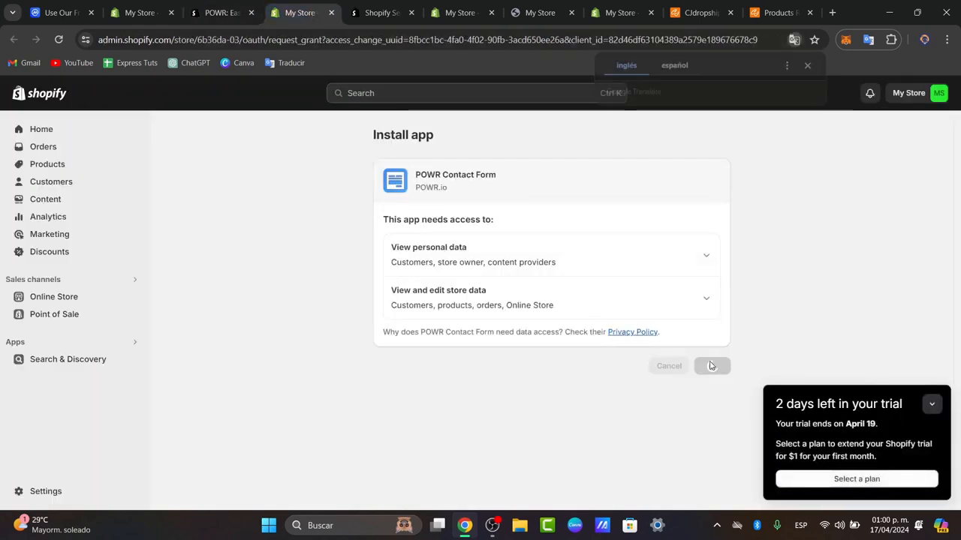
{"action": "left_click", "coordinate": [936, 405]}
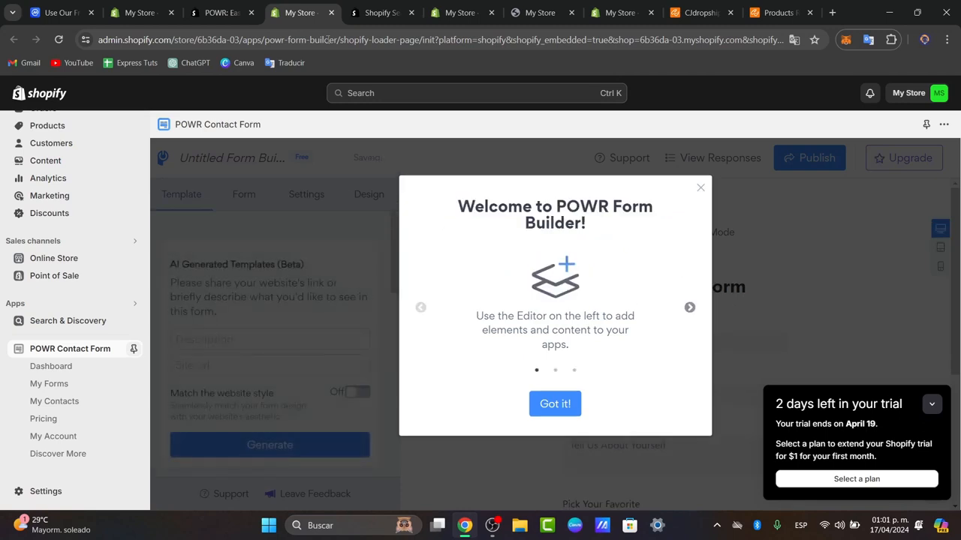
- Dismiss the POWR Form Builder welcome message and collapse the trial notice covering the form preview
{"action": "left_click_drag", "start_coordinate": [579, 210], "coordinate": [627, 218]}
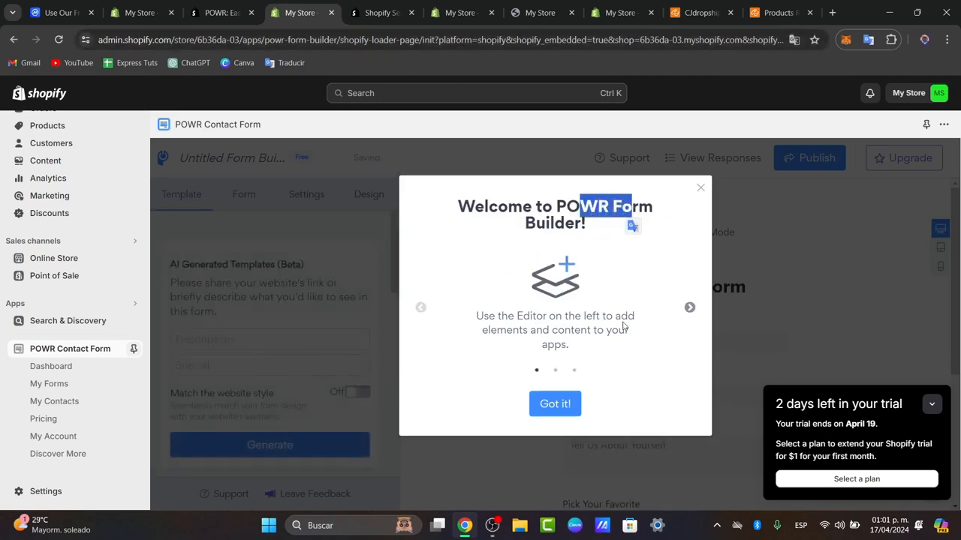
{"action": "left_click", "coordinate": [563, 402]}
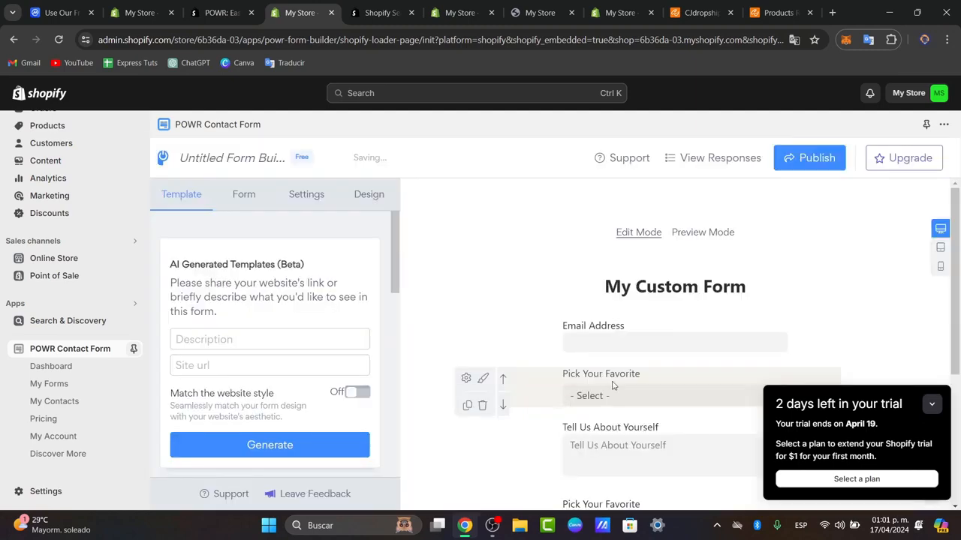
{"action": "left_click", "coordinate": [932, 405]}
{"action": "left_click", "coordinate": [913, 163]}
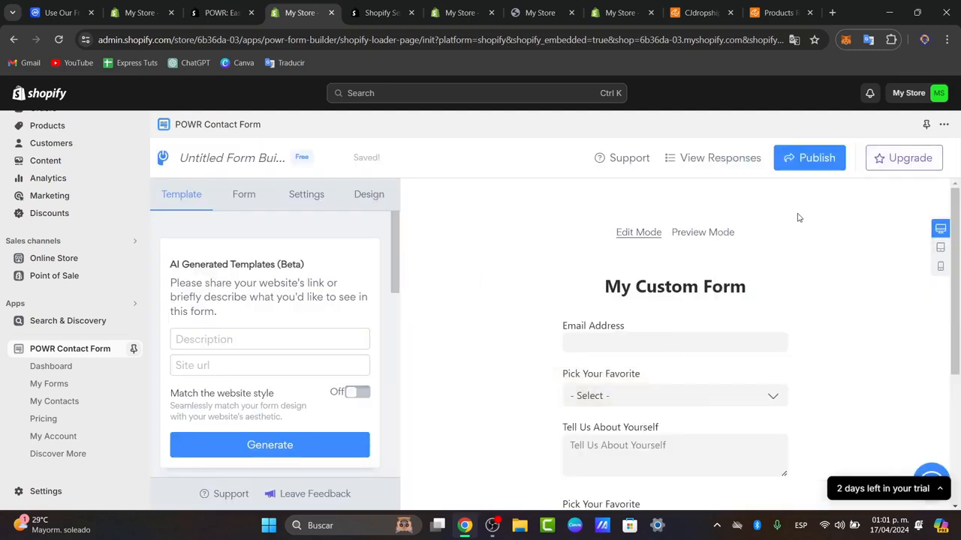
- Replace the default custom form with the pink "Ghane 10% de desconto!" newsletter sign-up template
{"action": "scroll", "coordinate": [859, 281], "scroll_direction": "down", "scroll_amount": 1}
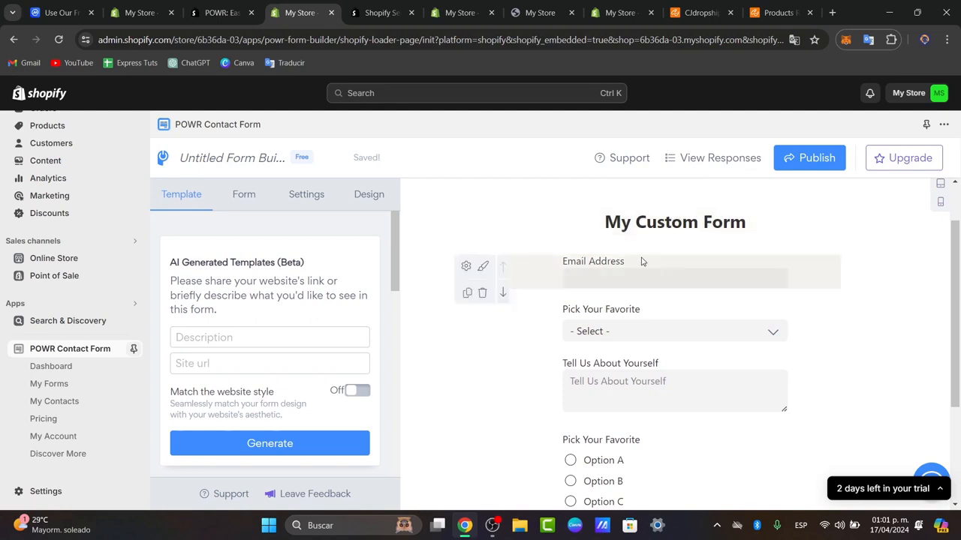
{"action": "scroll", "coordinate": [722, 272], "scroll_direction": "down", "scroll_amount": 1}
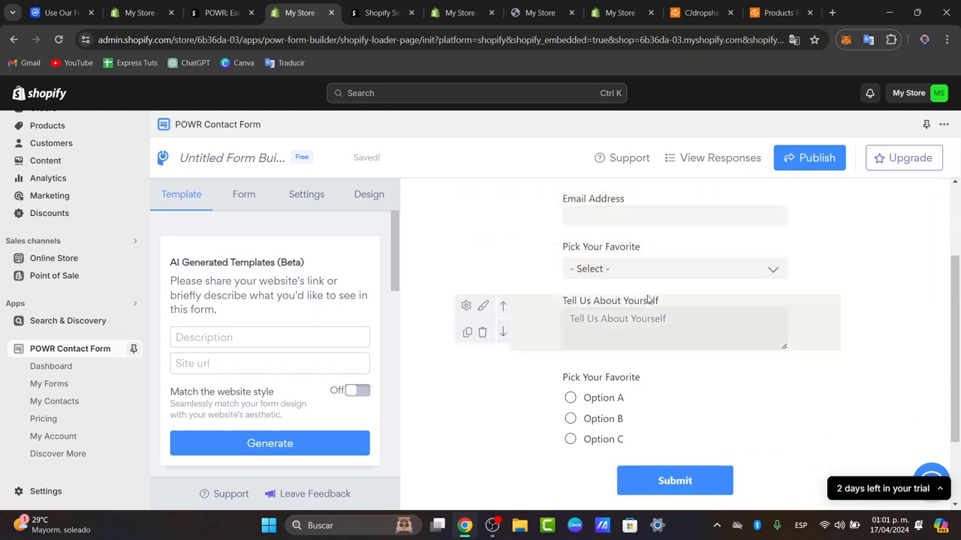
{"action": "scroll", "coordinate": [693, 295], "scroll_direction": "down", "scroll_amount": 1}
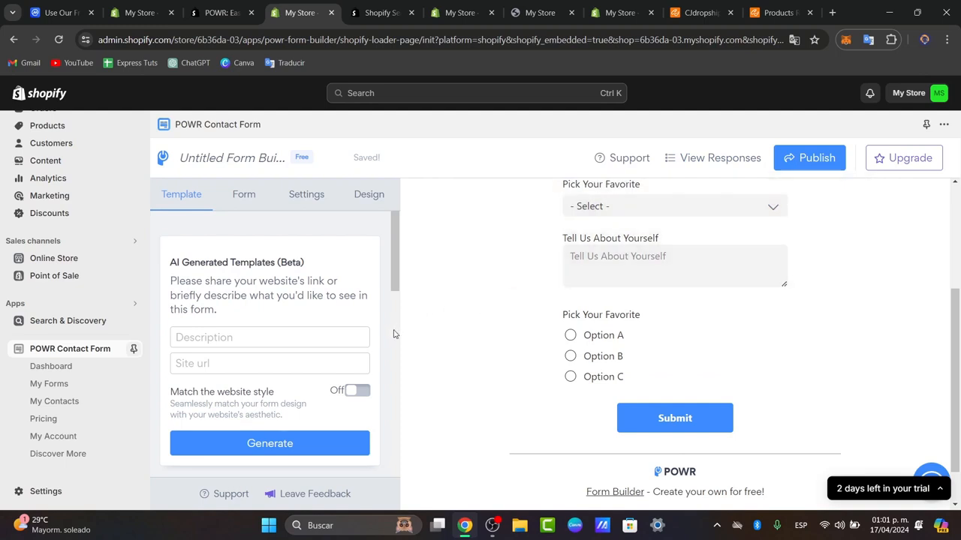
{"action": "left_click_drag", "start_coordinate": [389, 287], "coordinate": [352, 351]}
{"action": "left_click", "coordinate": [327, 364]}
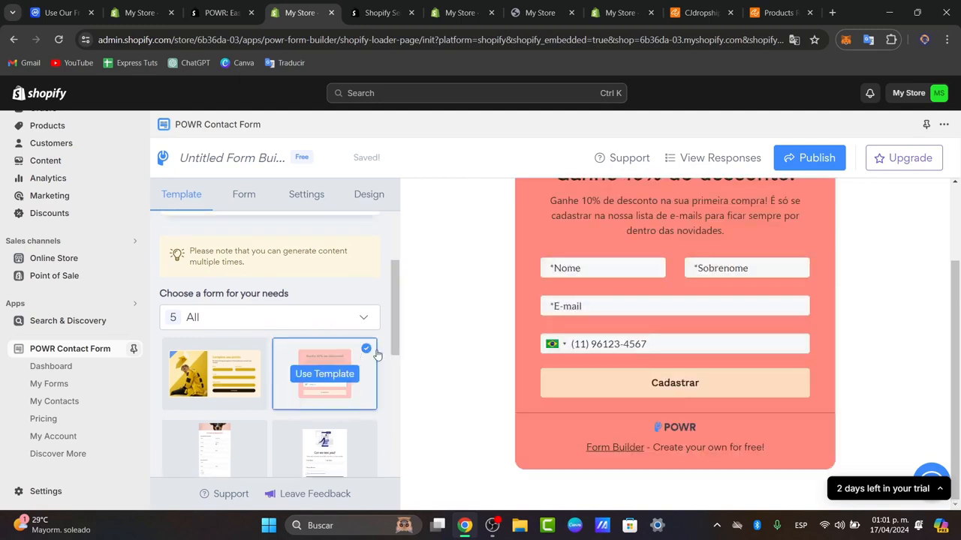
- Change the discount form's title to "Gain your 10% Discount!"
{"action": "scroll", "coordinate": [689, 336], "scroll_direction": "up", "scroll_amount": 2}
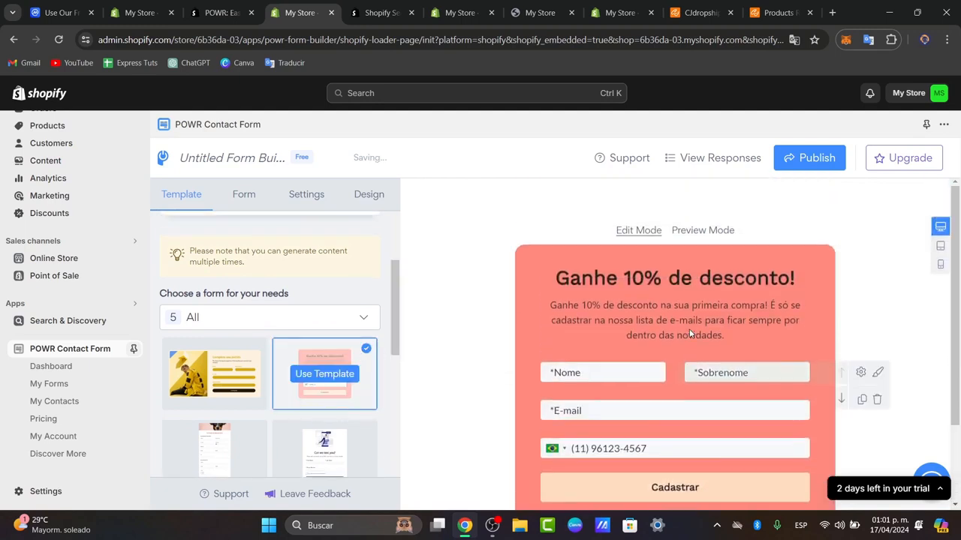
{"action": "scroll", "coordinate": [331, 371], "scroll_direction": "down", "scroll_amount": 1}
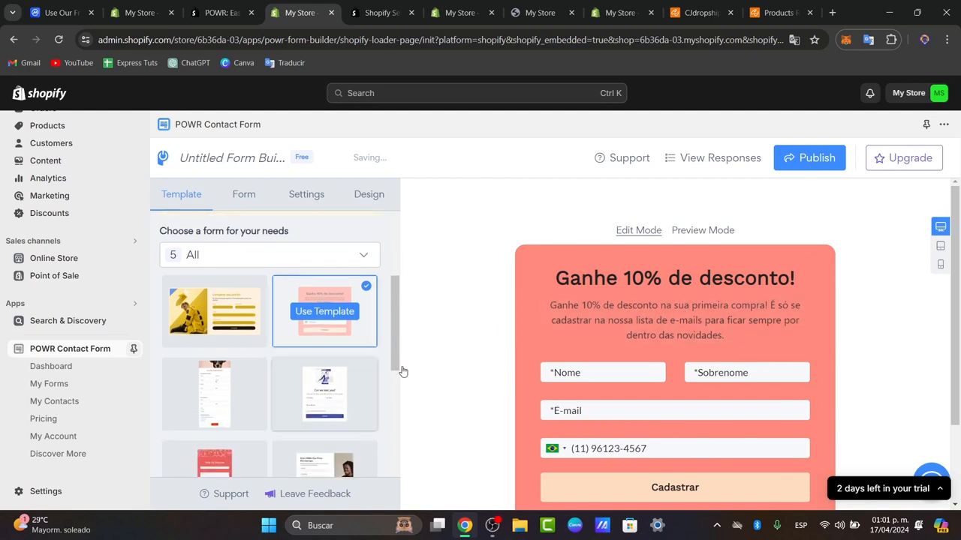
{"action": "scroll", "coordinate": [652, 369], "scroll_direction": "down", "scroll_amount": 1}
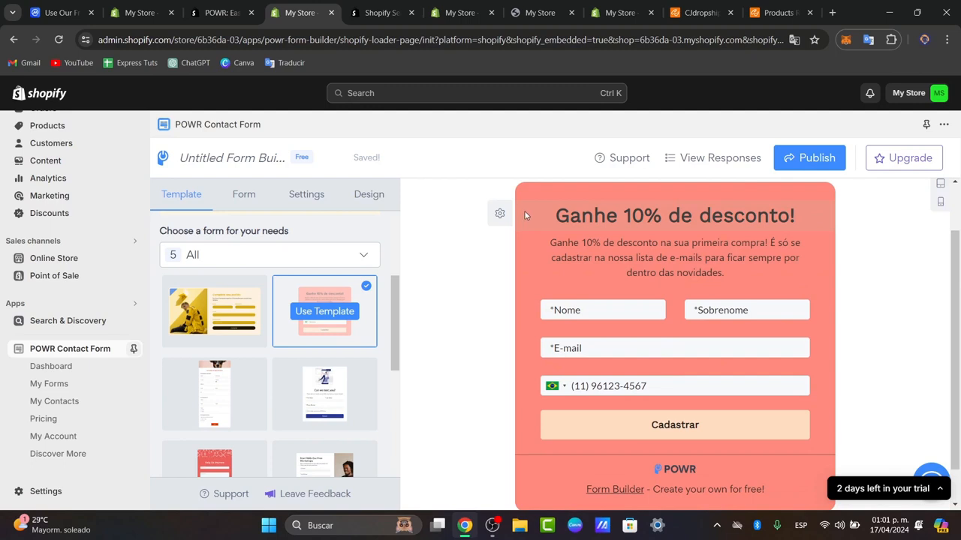
{"action": "left_click", "coordinate": [499, 214]}
{"action": "left_click", "coordinate": [341, 255]}
{"action": "key", "text": "ctrl+a"}
{"action": "type", "text": "Ga"}
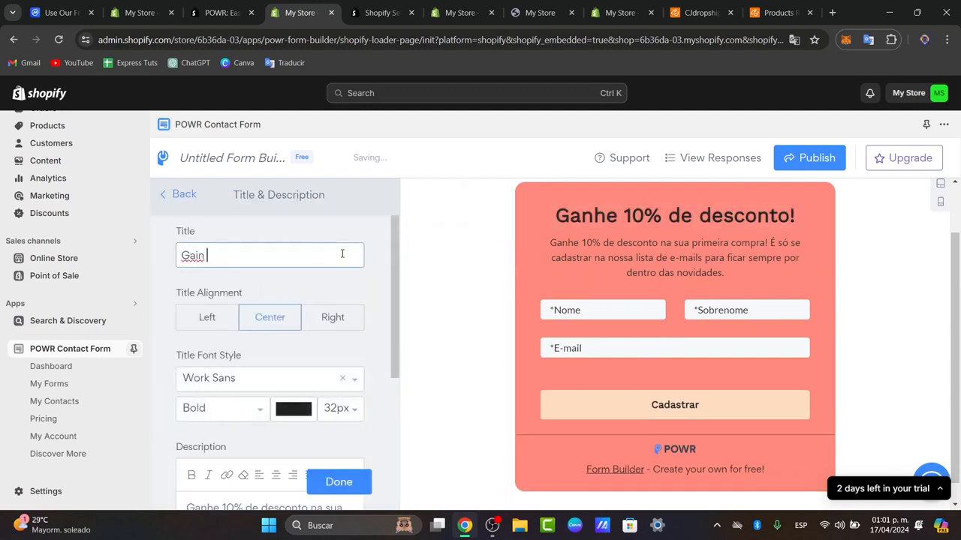
{"action": "type", "text": "in your 10% De"}
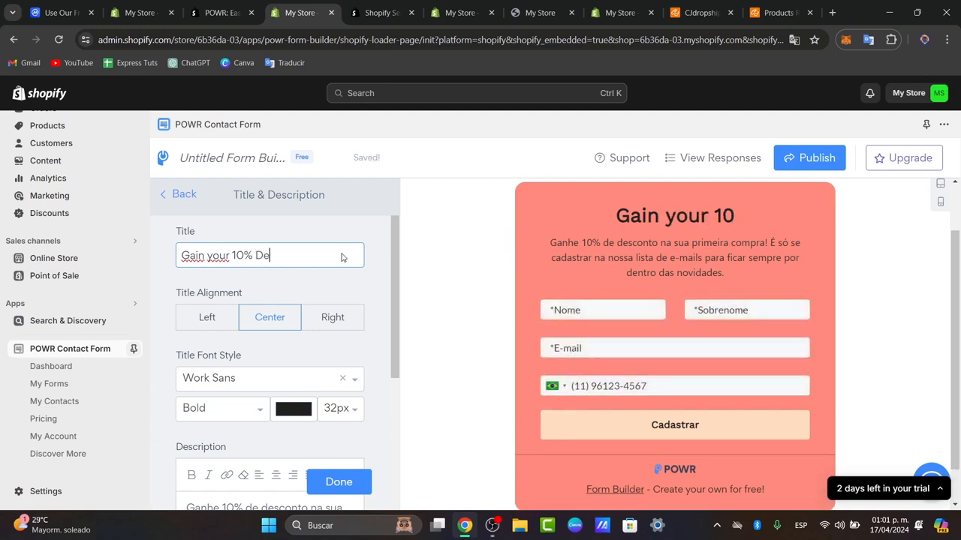
{"action": "key", "text": "BackSpace"}
{"action": "type", "text": "iscount!"}
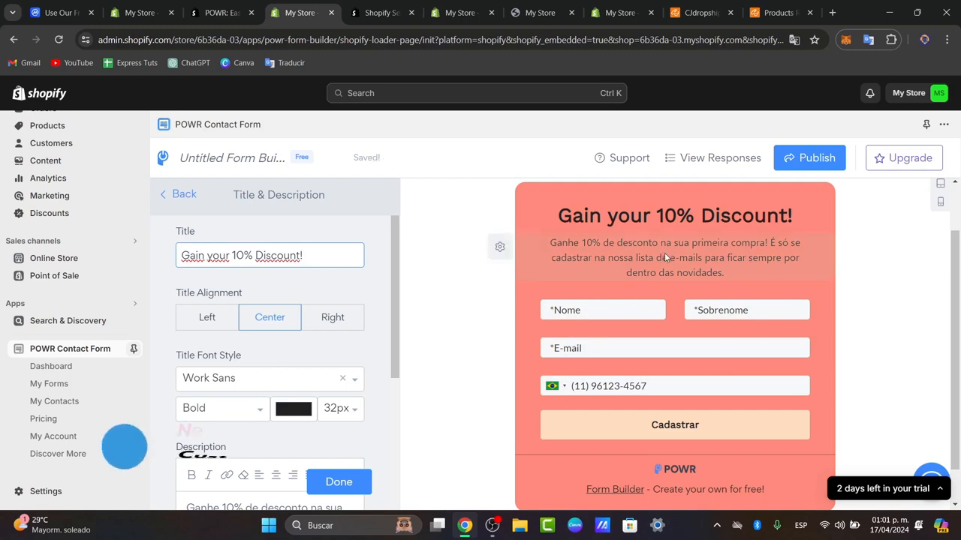
- Rewrite the form description in English, starting "Earn a 10% discount into every product of our store", and relabel the name fields Name and Last name
{"action": "left_click", "coordinate": [480, 258]}
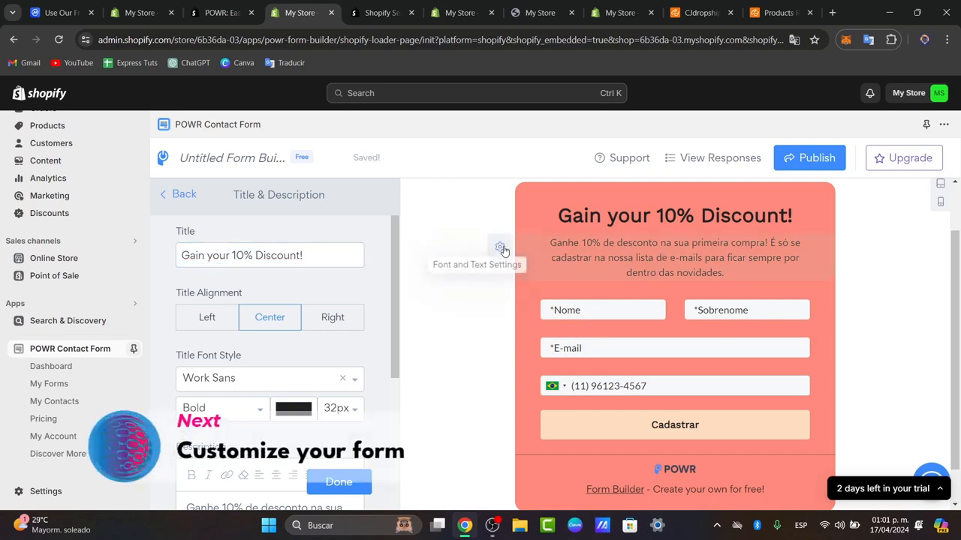
{"action": "left_click", "coordinate": [503, 250]}
{"action": "triple_click", "coordinate": [318, 254]}
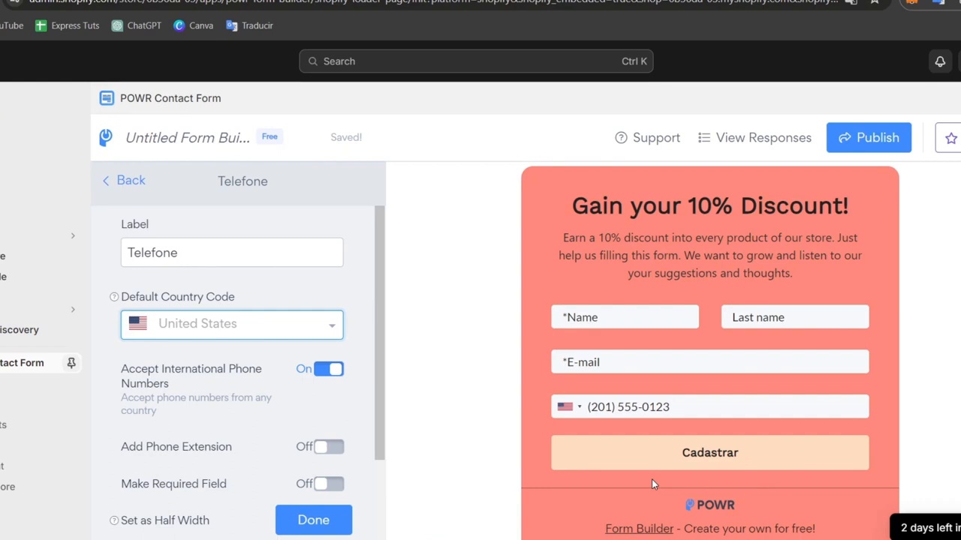
- Add a text box below the phone number field, label it "Are you here to only purchase footwear?" and make it required
{"action": "left_click", "coordinate": [710, 430]}
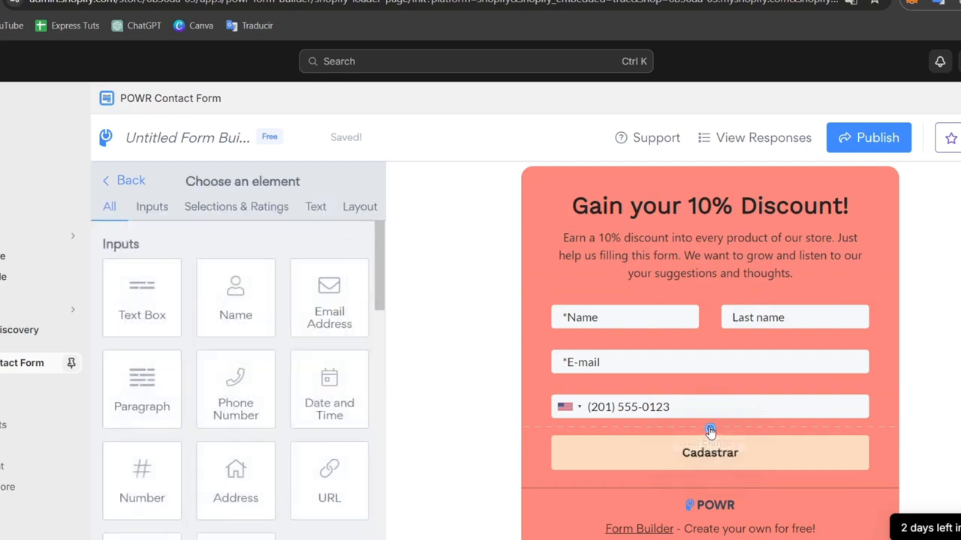
{"action": "left_click", "coordinate": [163, 310]}
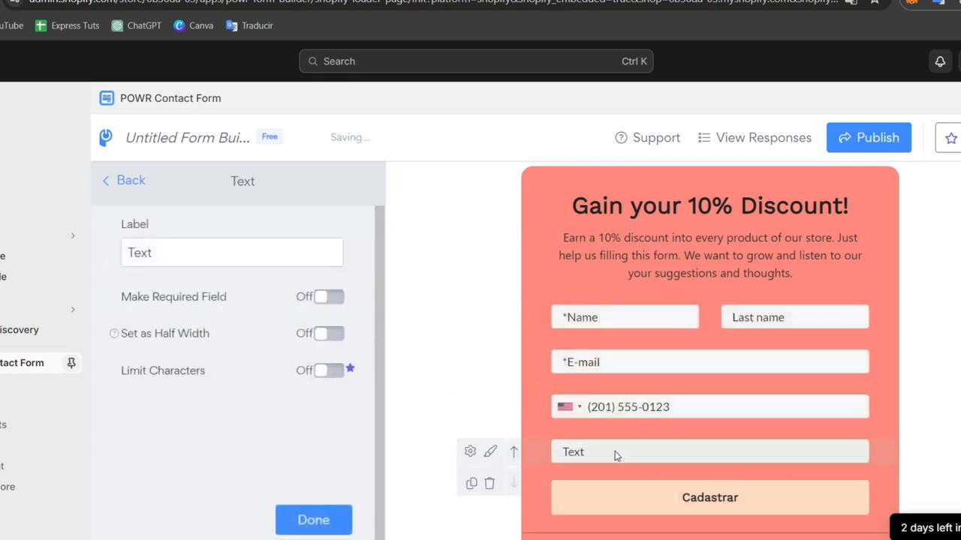
{"action": "triple_click", "coordinate": [204, 250]}
{"action": "type", "text": "Wh"}
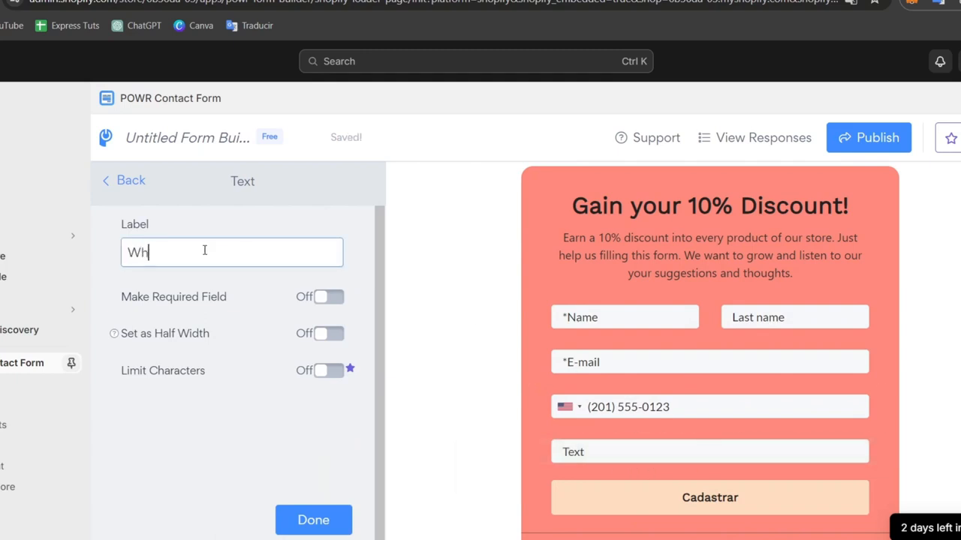
{"action": "type", "text": "at do you thi"}
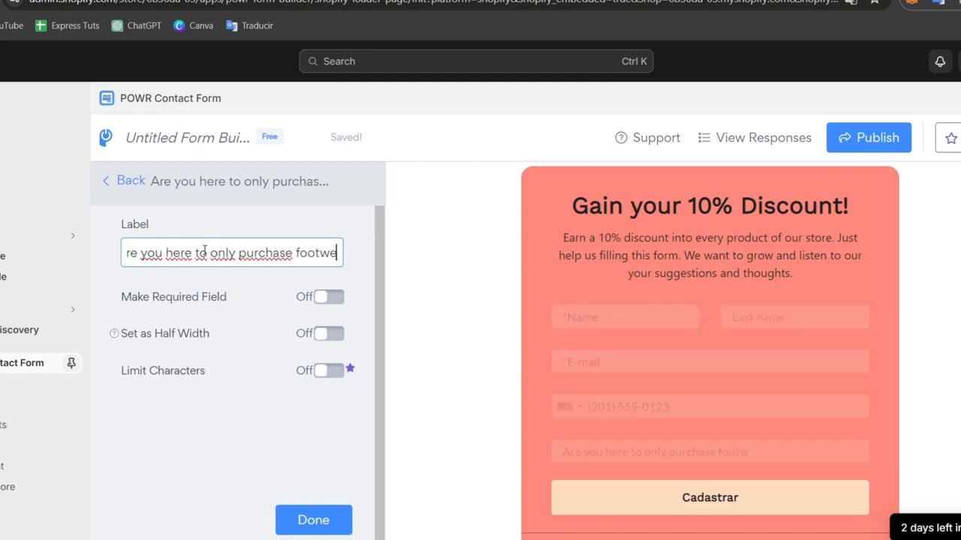
{"action": "type", "text": "a"}
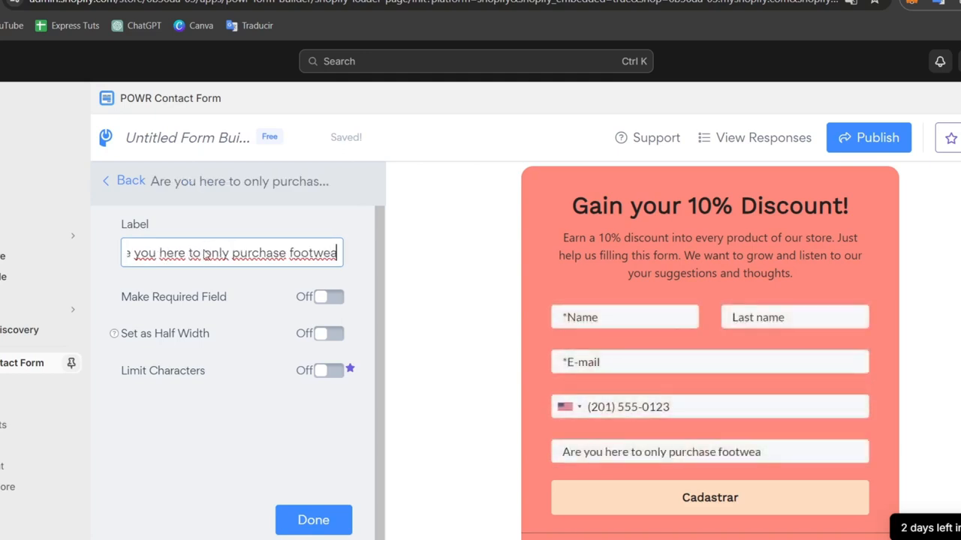
{"action": "type", "text": "r?"}
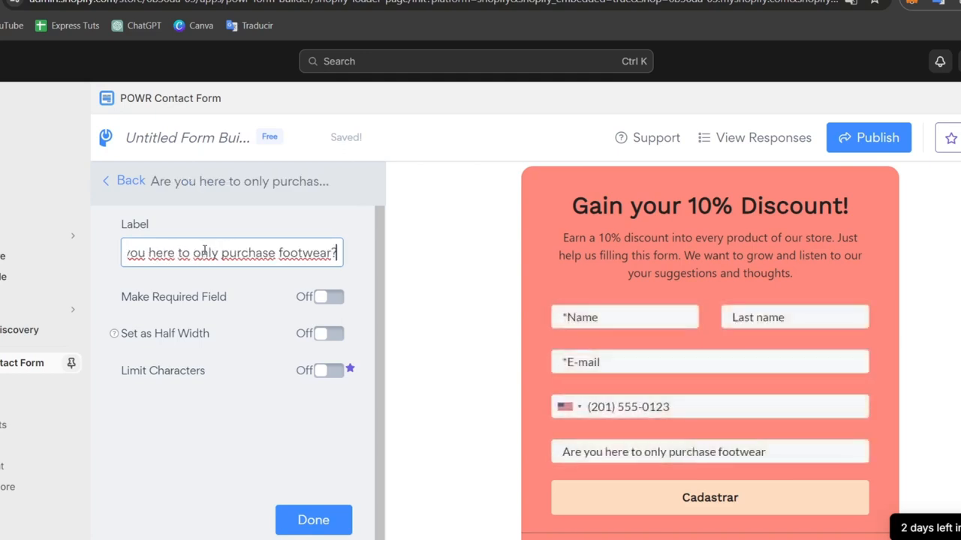
{"action": "left_click", "coordinate": [331, 298]}
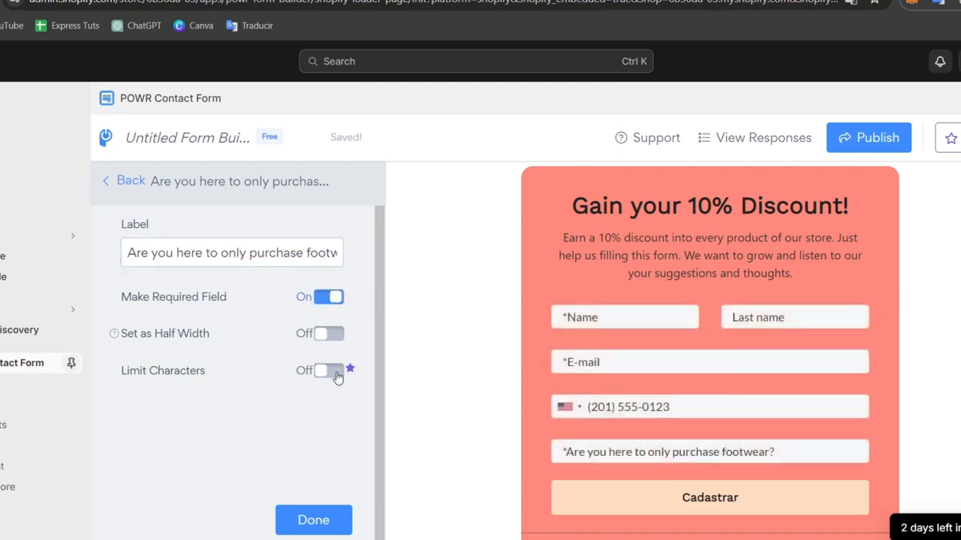
{"action": "left_click", "coordinate": [342, 514]}
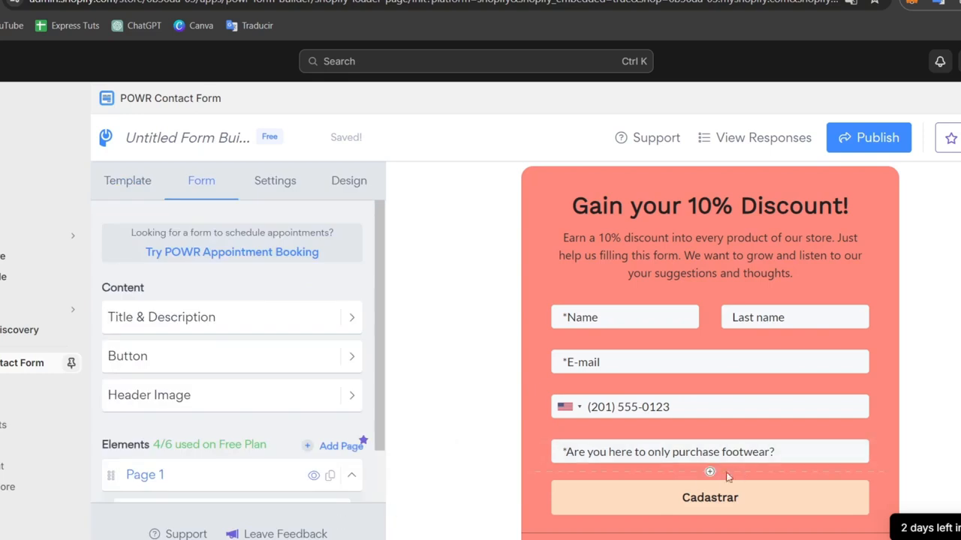
- Add a multiple choice element below the footwear question and label it "What do you think about our products"
{"action": "left_click", "coordinate": [708, 481]}
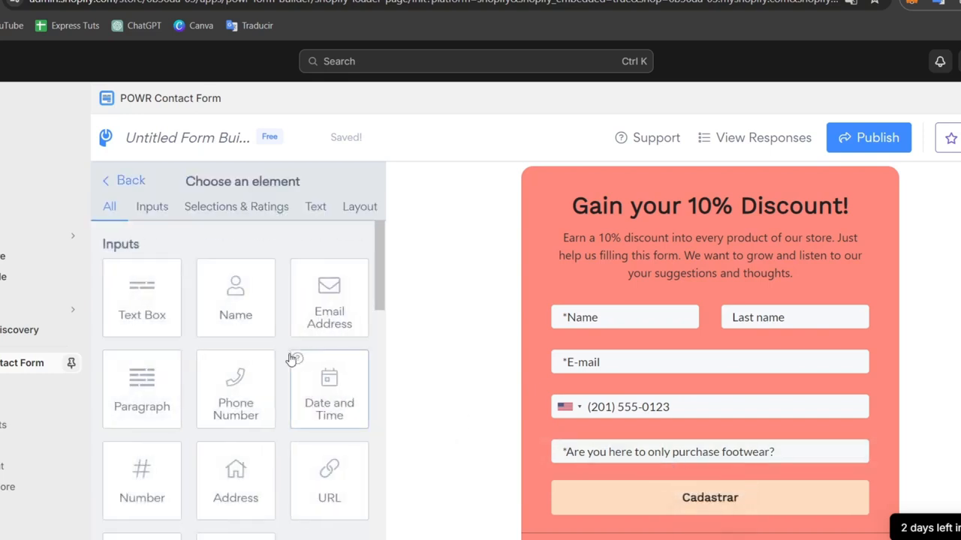
{"action": "scroll", "coordinate": [253, 367], "scroll_direction": "down", "scroll_amount": 4}
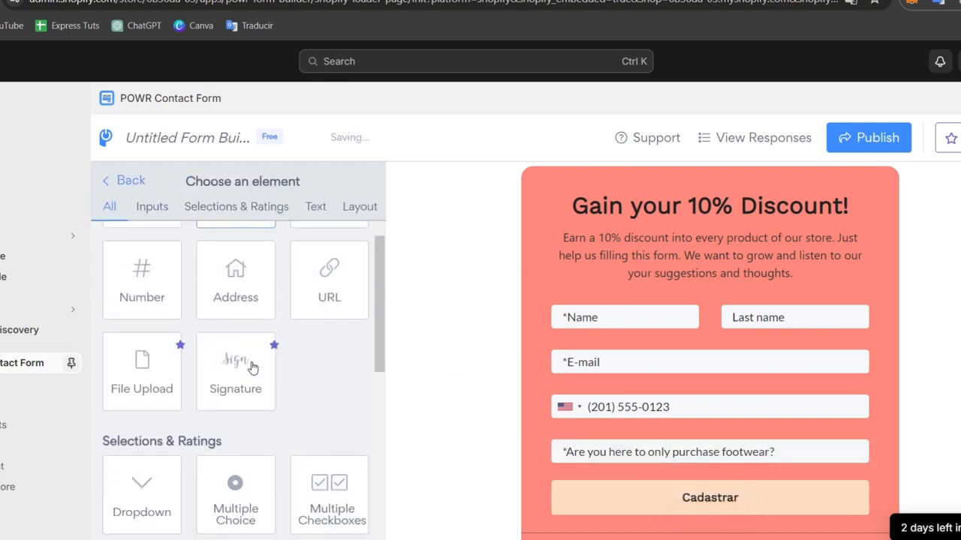
{"action": "scroll", "coordinate": [253, 368], "scroll_direction": "down", "scroll_amount": 1}
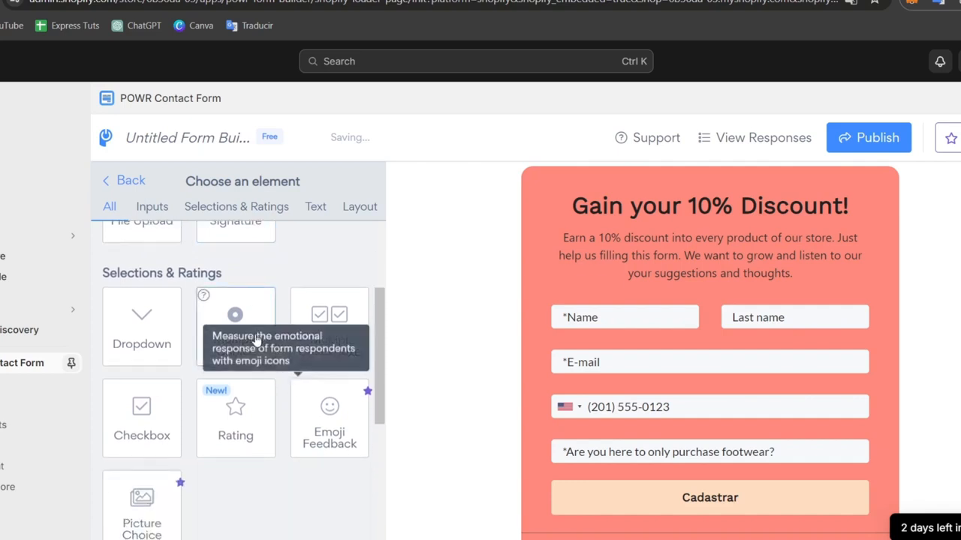
{"action": "left_click", "coordinate": [239, 311]}
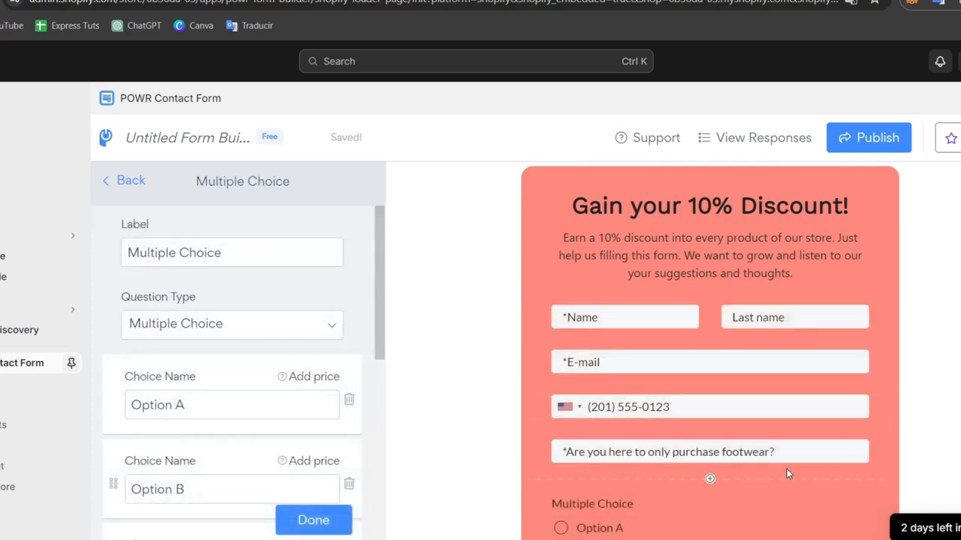
{"action": "scroll", "coordinate": [786, 468], "scroll_direction": "down", "scroll_amount": 2}
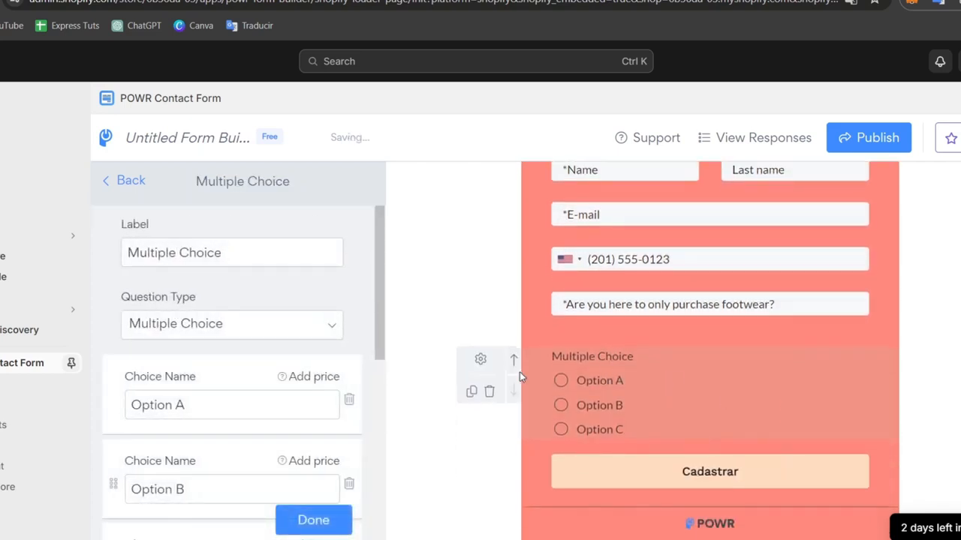
{"action": "triple_click", "coordinate": [179, 243]}
{"action": "type", "text": "W"}
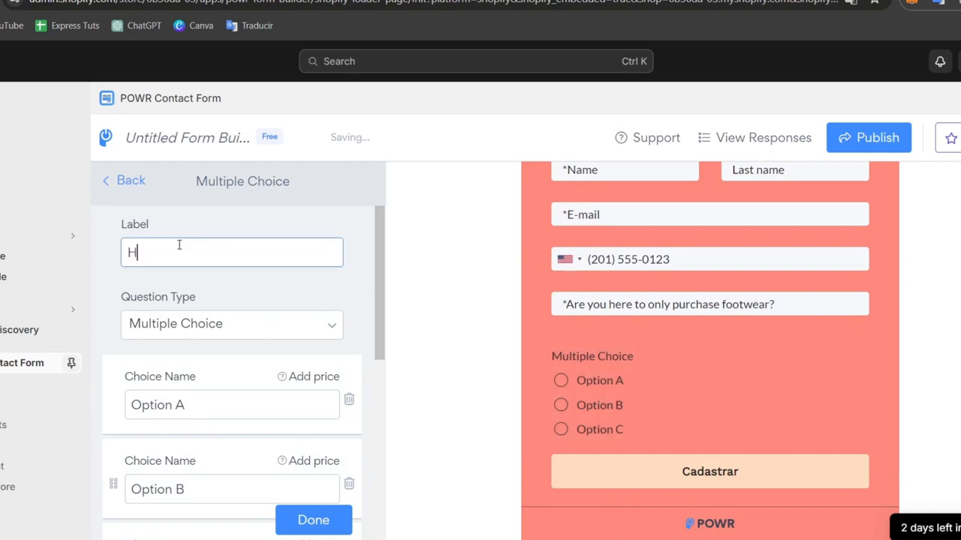
{"action": "type", "text": "hat do you think about our products"}
- Name the three choices of the product-opinion question "They are OK", "Too Generic" and "I do not liked them"
{"action": "scroll", "coordinate": [239, 335], "scroll_direction": "down", "scroll_amount": 1}
{"action": "triple_click", "coordinate": [232, 329]}
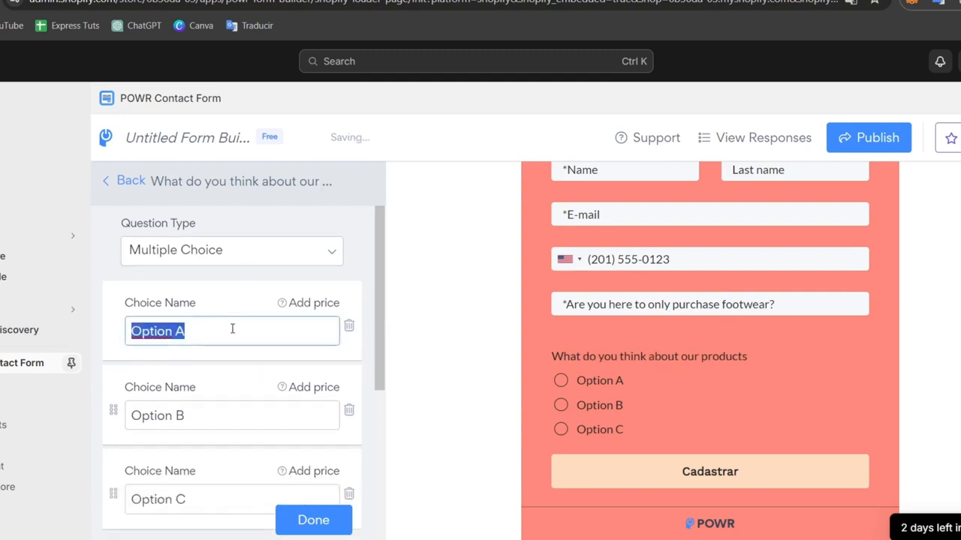
{"action": "type", "text": "They are OK"}
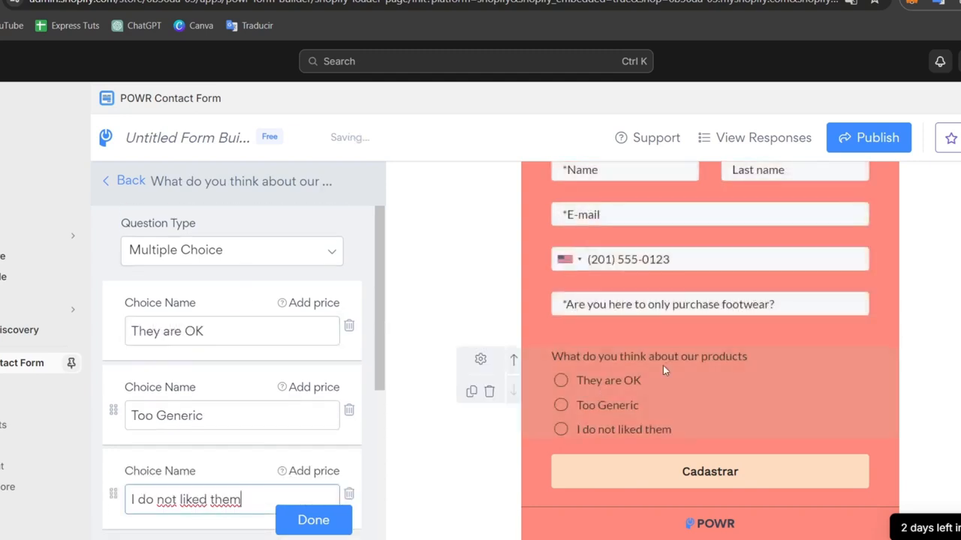
- Set the product-opinion question's choices to horizontal alignment, keep it at full width, and finish editing the element
{"action": "scroll", "coordinate": [667, 405], "scroll_direction": "down", "scroll_amount": 1}
{"action": "scroll", "coordinate": [315, 399], "scroll_direction": "down", "scroll_amount": 4}
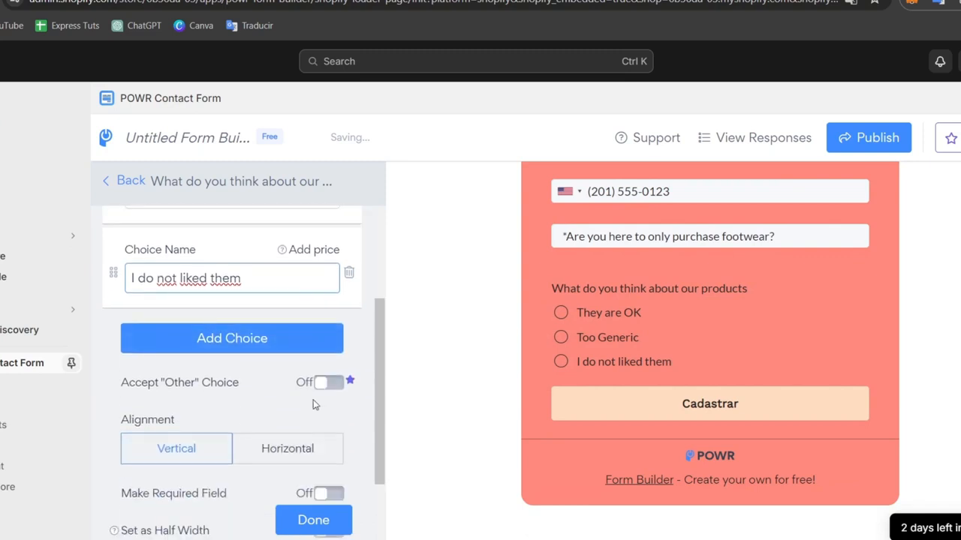
{"action": "scroll", "coordinate": [264, 322], "scroll_direction": "down", "scroll_amount": 1}
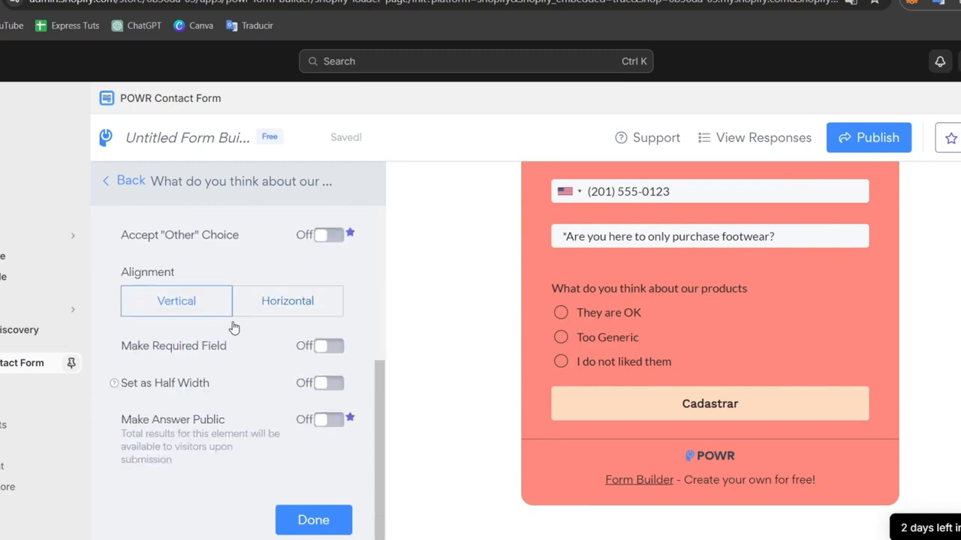
{"action": "left_click", "coordinate": [248, 305]}
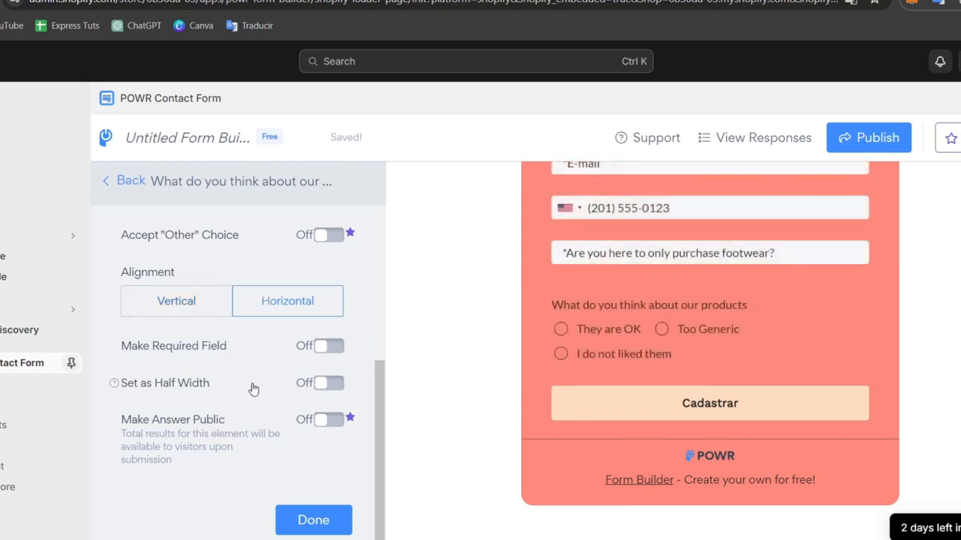
{"action": "left_click", "coordinate": [330, 382]}
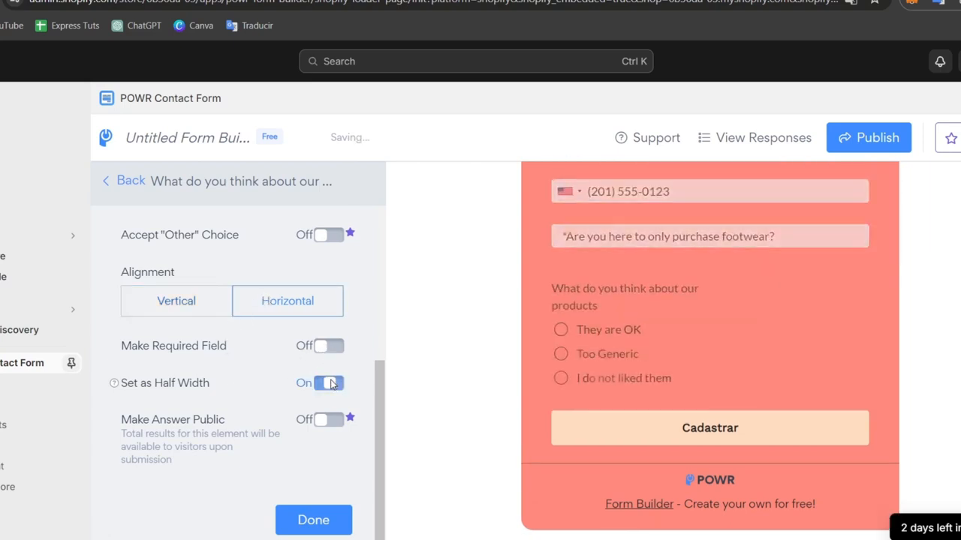
{"action": "left_click", "coordinate": [331, 384]}
{"action": "scroll", "coordinate": [256, 382], "scroll_direction": "up", "scroll_amount": 10}
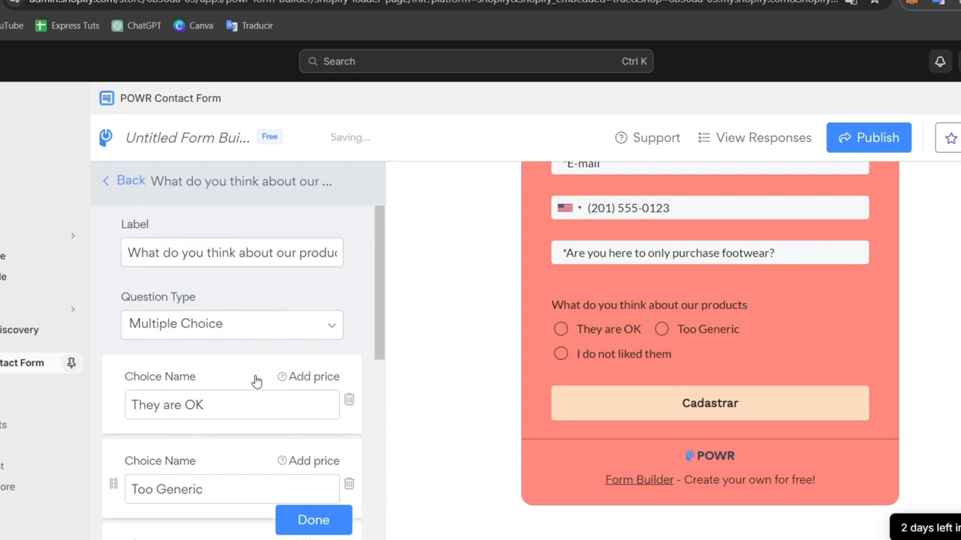
{"action": "left_click", "coordinate": [337, 521]}
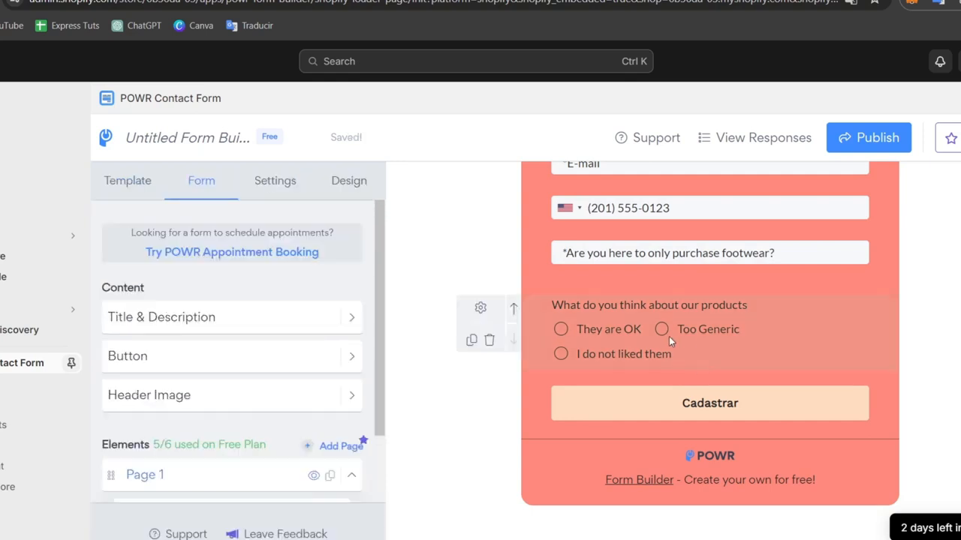
- Review the settings of the product-opinion question and the list of elements on Page 1
{"action": "left_click", "coordinate": [480, 308]}
{"action": "scroll", "coordinate": [291, 326], "scroll_direction": "down", "scroll_amount": 3}
{"action": "scroll", "coordinate": [291, 326], "scroll_direction": "up", "scroll_amount": 3}
{"action": "scroll", "coordinate": [291, 325], "scroll_direction": "down", "scroll_amount": 6}
{"action": "scroll", "coordinate": [191, 216], "scroll_direction": "up", "scroll_amount": 7}
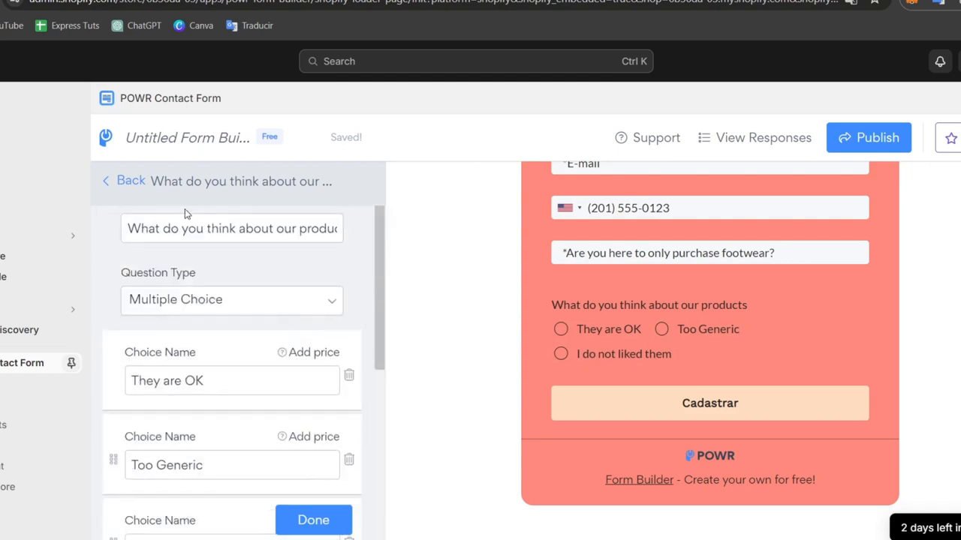
{"action": "left_click", "coordinate": [132, 182]}
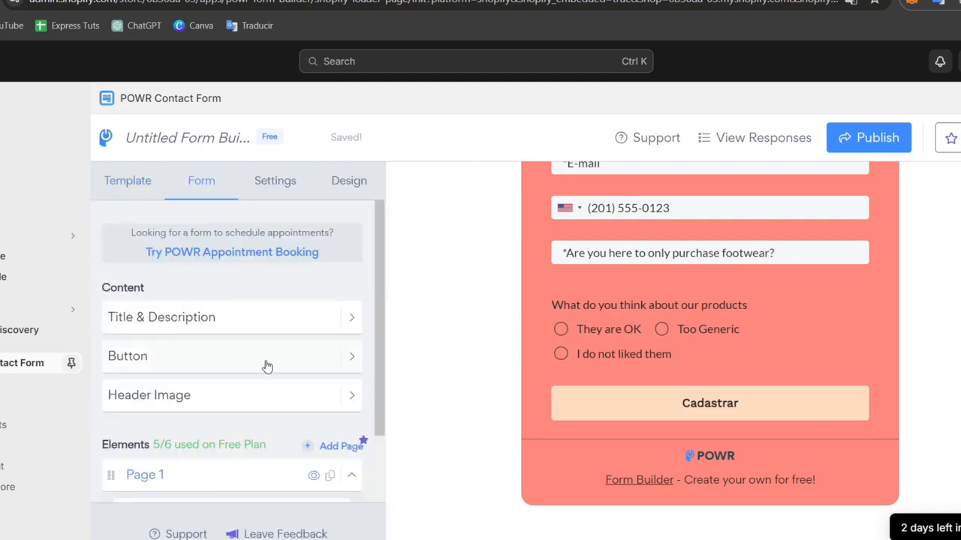
{"action": "scroll", "coordinate": [286, 417], "scroll_direction": "down", "scroll_amount": 3}
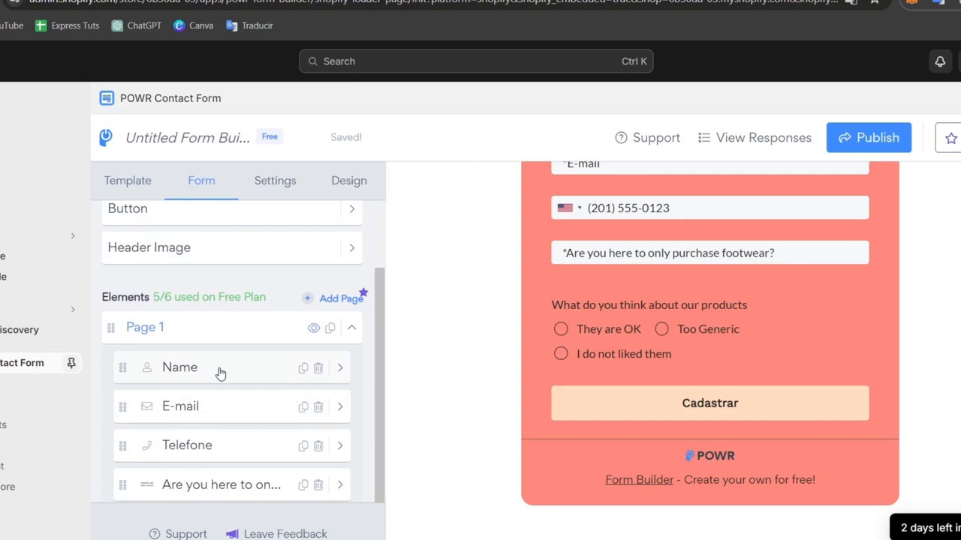
{"action": "scroll", "coordinate": [220, 371], "scroll_direction": "down", "scroll_amount": 3}
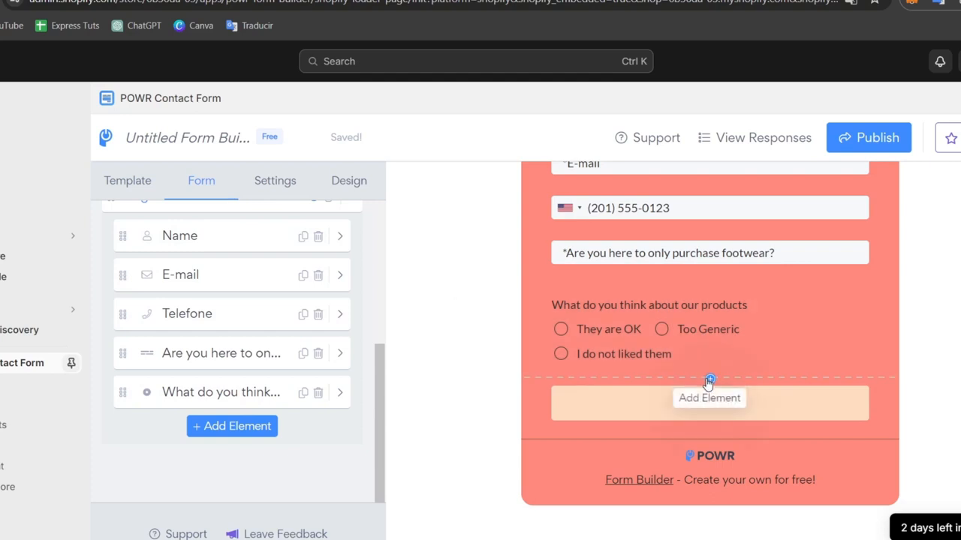
- Add a checkbox question "Select the product that you'd like to purchase in the future" with Clothes, Jewerly, Toys, Home Decors and Electronics
{"action": "left_click", "coordinate": [709, 379]}
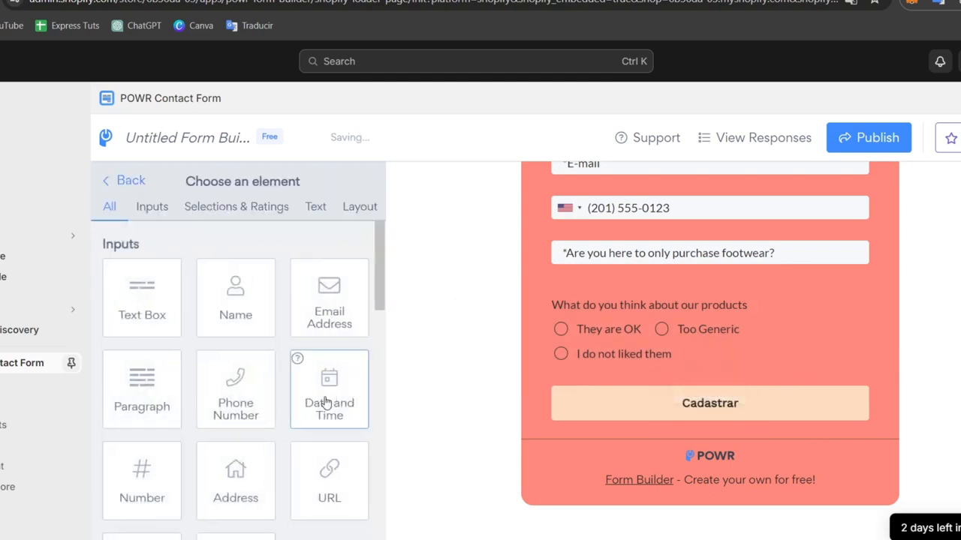
{"action": "scroll", "coordinate": [323, 405], "scroll_direction": "down", "scroll_amount": 3}
{"action": "scroll", "coordinate": [323, 406], "scroll_direction": "down", "scroll_amount": 2}
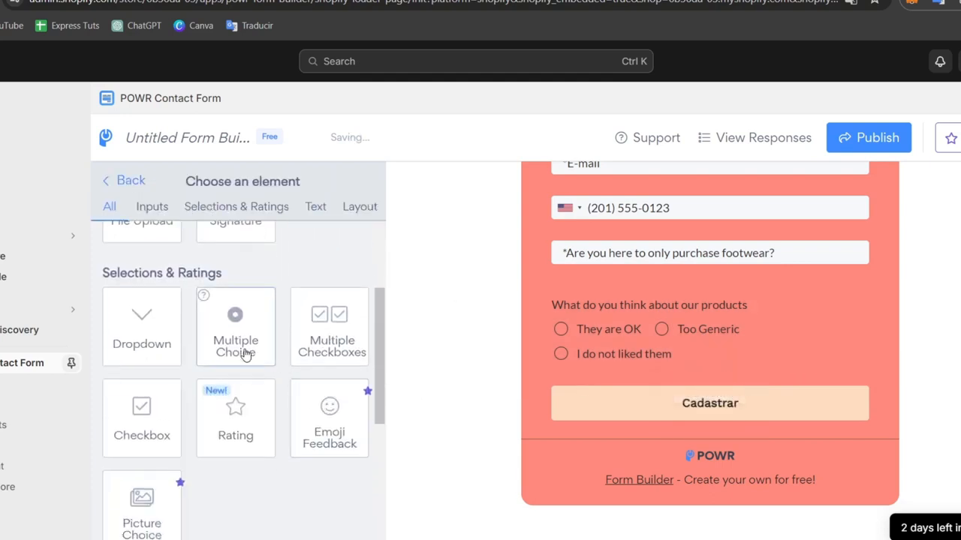
{"action": "left_click", "coordinate": [301, 342]}
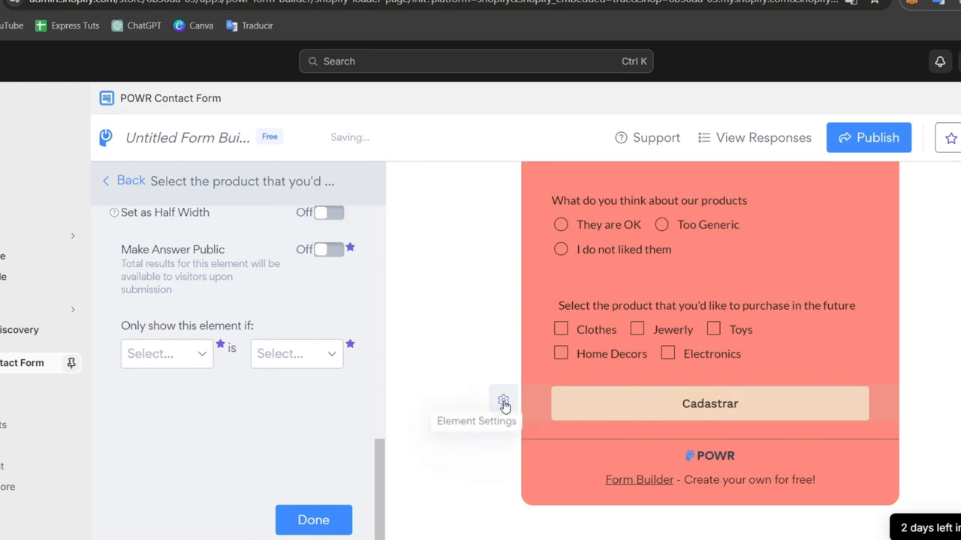
- Change the form's submit button text to "Submit"
{"action": "left_click", "coordinate": [504, 404]}
{"action": "double_click", "coordinate": [194, 253]}
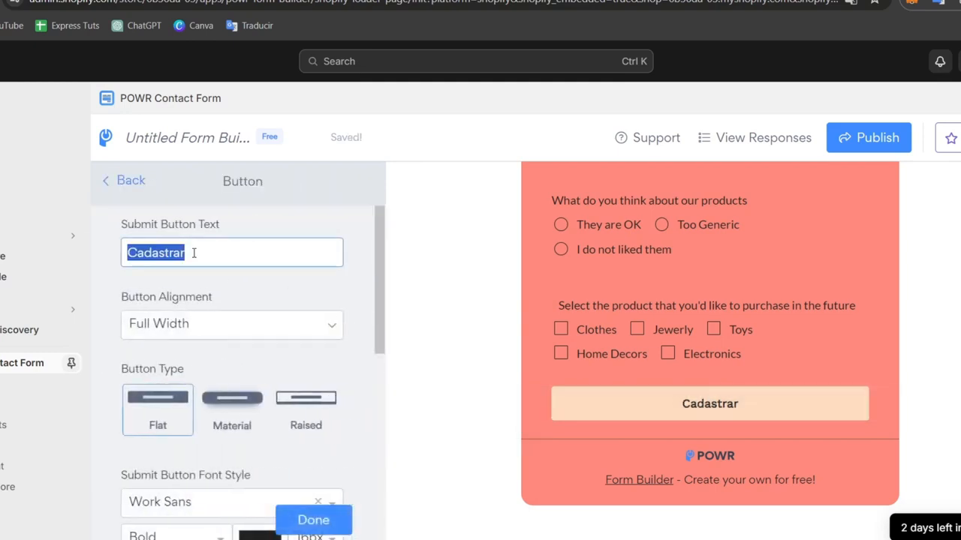
{"action": "type", "text": "Submit"}
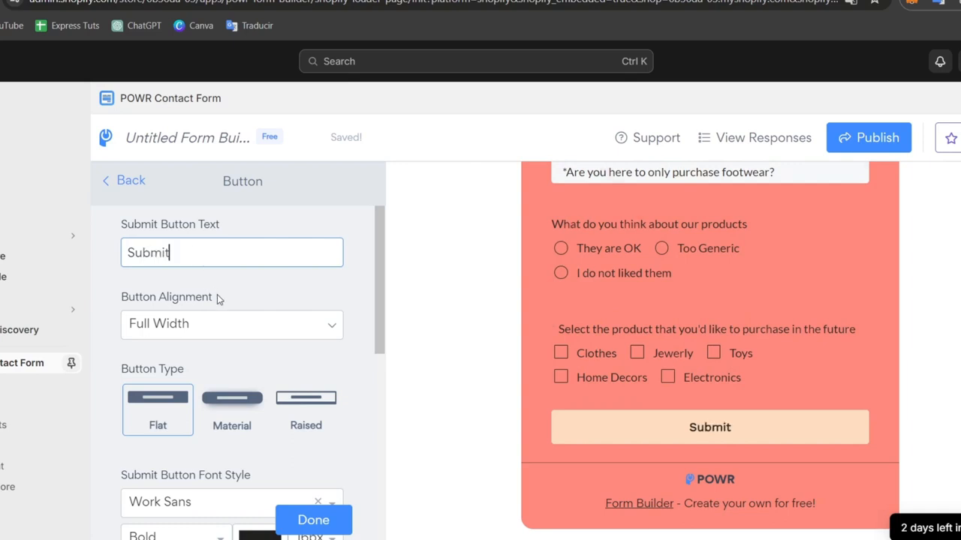
- Set the submit button's type to Raised and finish editing the button
{"action": "left_click", "coordinate": [238, 400]}
{"action": "left_click", "coordinate": [327, 423]}
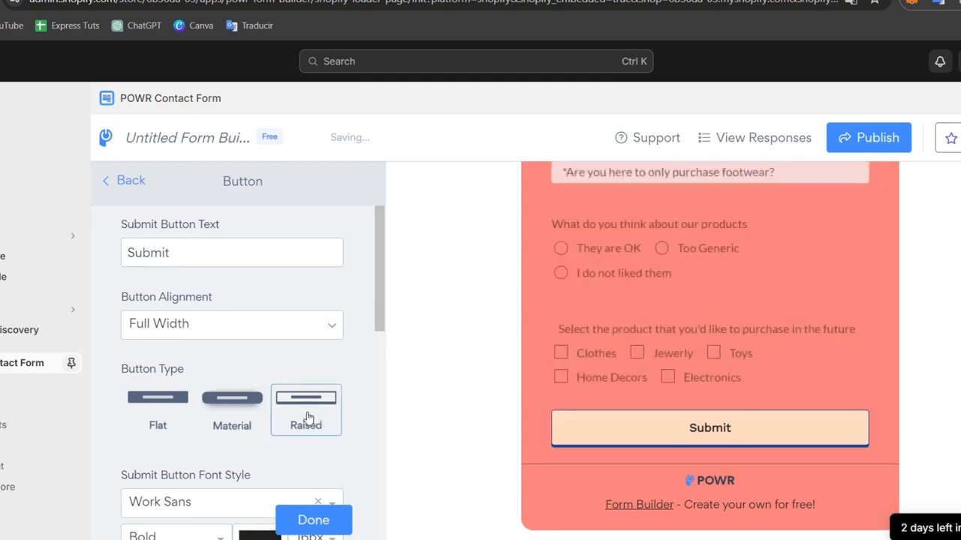
{"action": "scroll", "coordinate": [235, 411], "scroll_direction": "down", "scroll_amount": 1}
{"action": "scroll", "coordinate": [235, 412], "scroll_direction": "down", "scroll_amount": 5}
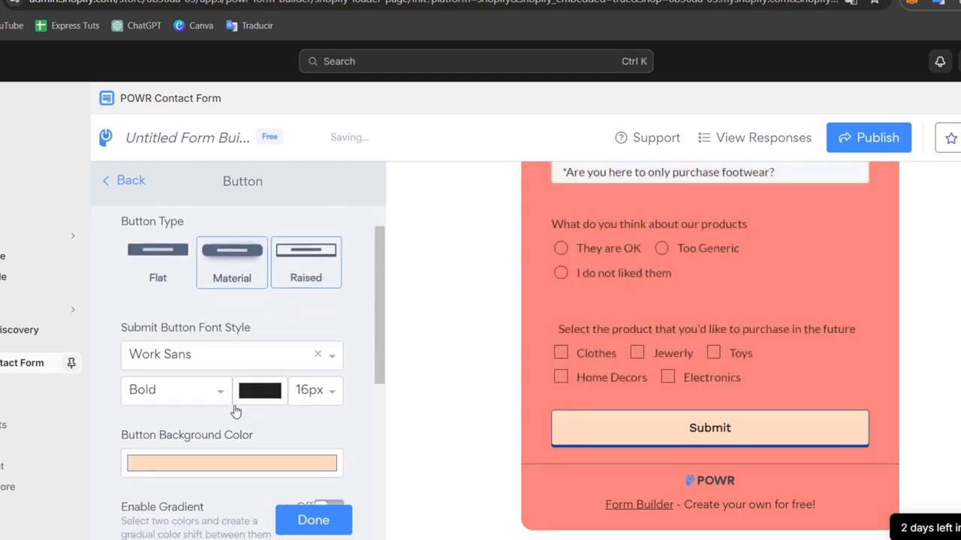
{"action": "scroll", "coordinate": [321, 424], "scroll_direction": "down", "scroll_amount": 2}
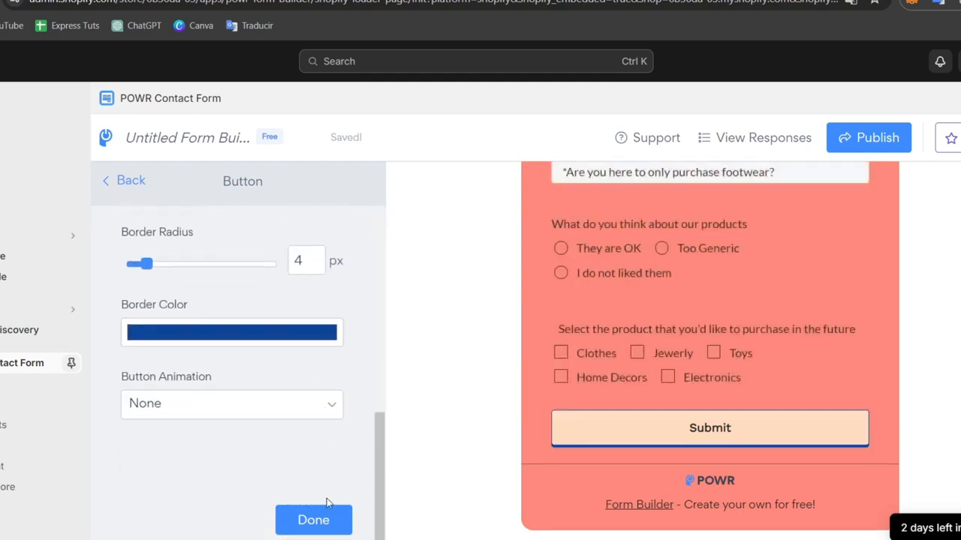
{"action": "left_click", "coordinate": [312, 518]}
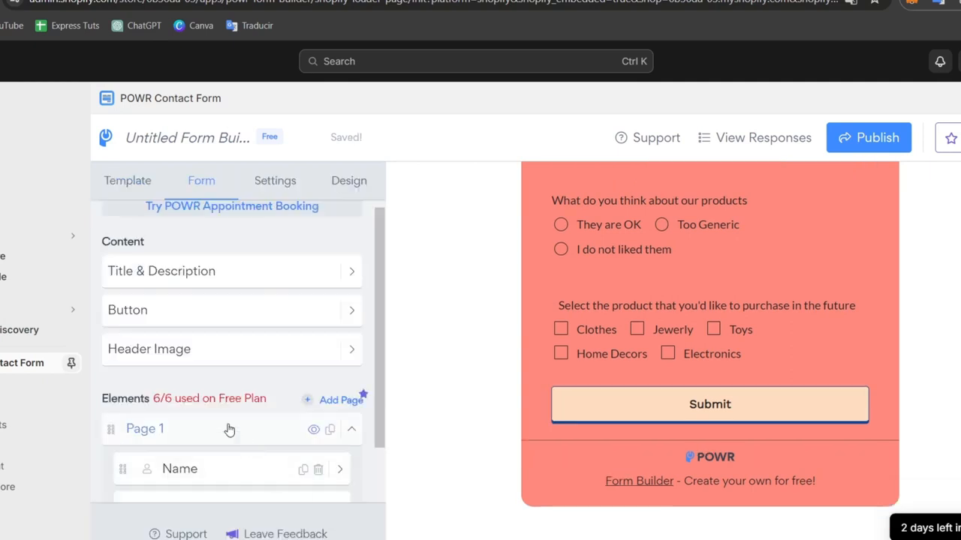
- Check the form's element list, open its publishing options, and view the store locations where Form Builder can be installed
{"action": "scroll", "coordinate": [230, 429], "scroll_direction": "down", "scroll_amount": 3}
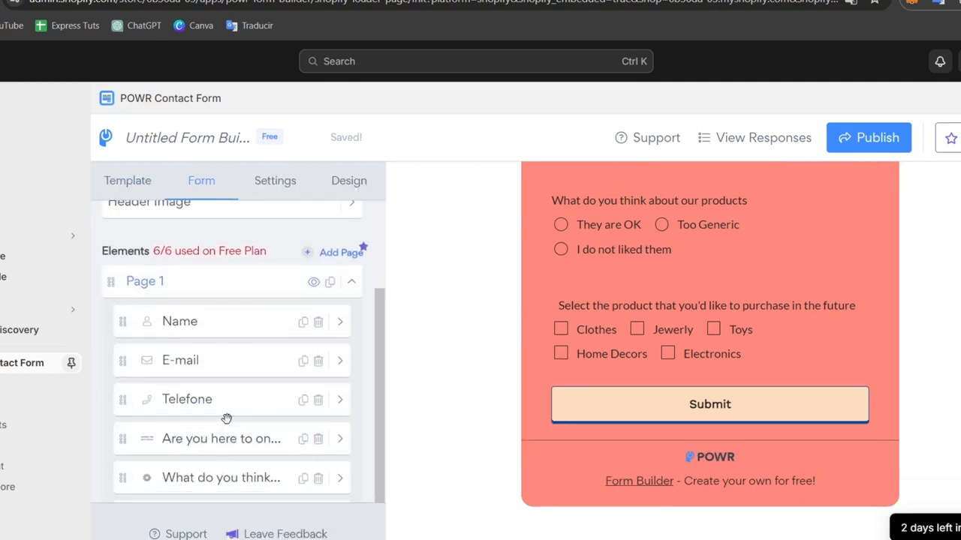
{"action": "scroll", "coordinate": [226, 418], "scroll_direction": "down", "scroll_amount": 2}
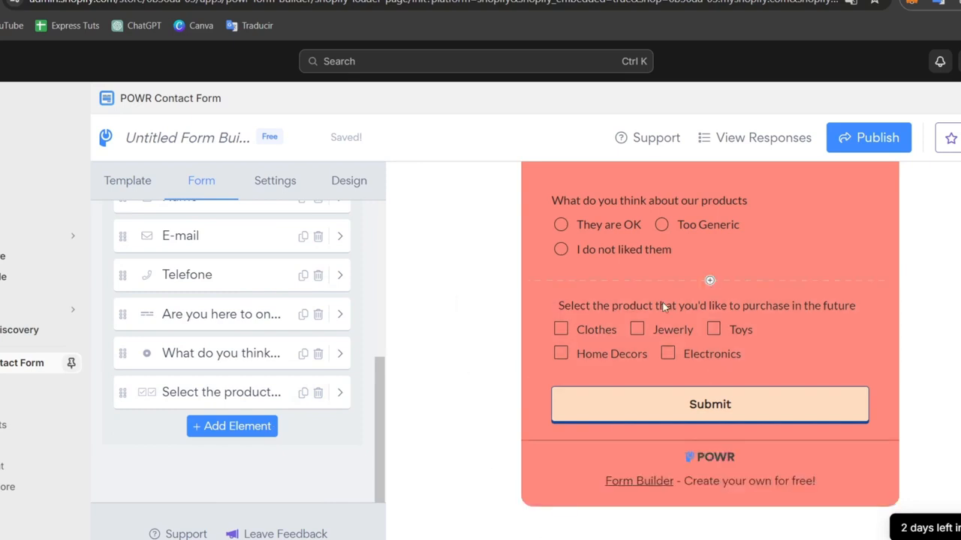
{"action": "left_click", "coordinate": [846, 135]}
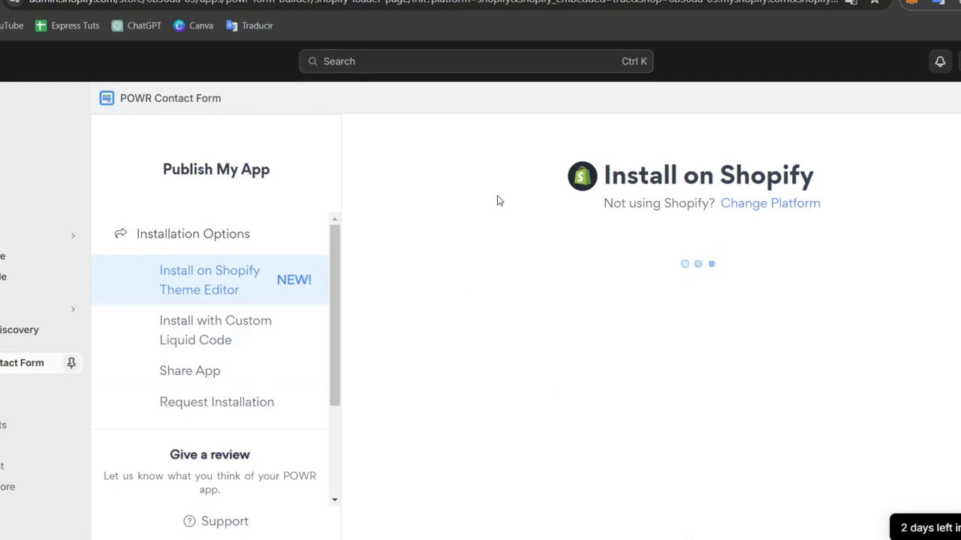
{"action": "left_click", "coordinate": [596, 318]}
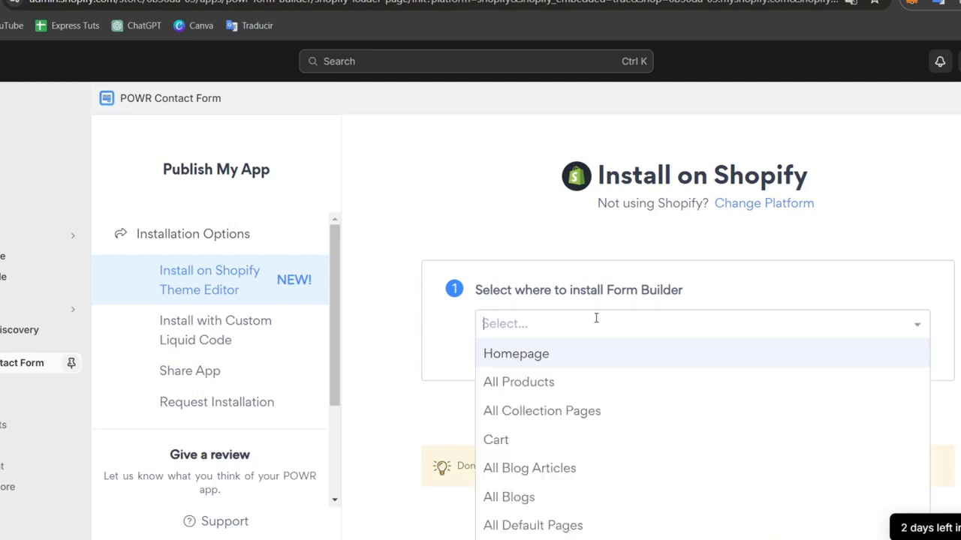
{"action": "left_click_drag", "start_coordinate": [556, 297], "coordinate": [683, 293]}
{"action": "left_click", "coordinate": [688, 328]}
{"action": "scroll", "coordinate": [657, 393], "scroll_direction": "down", "scroll_amount": 2}
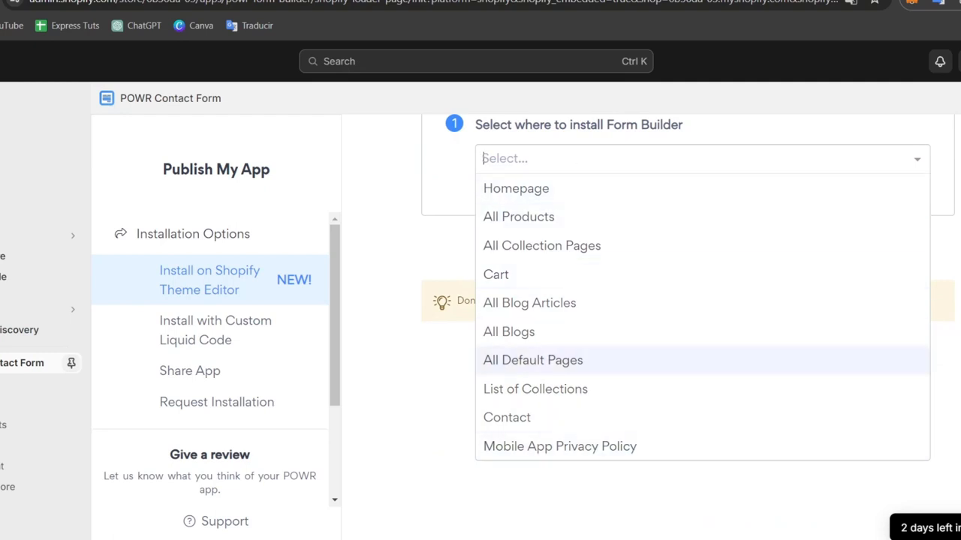
{"action": "left_click", "coordinate": [952, 361]}
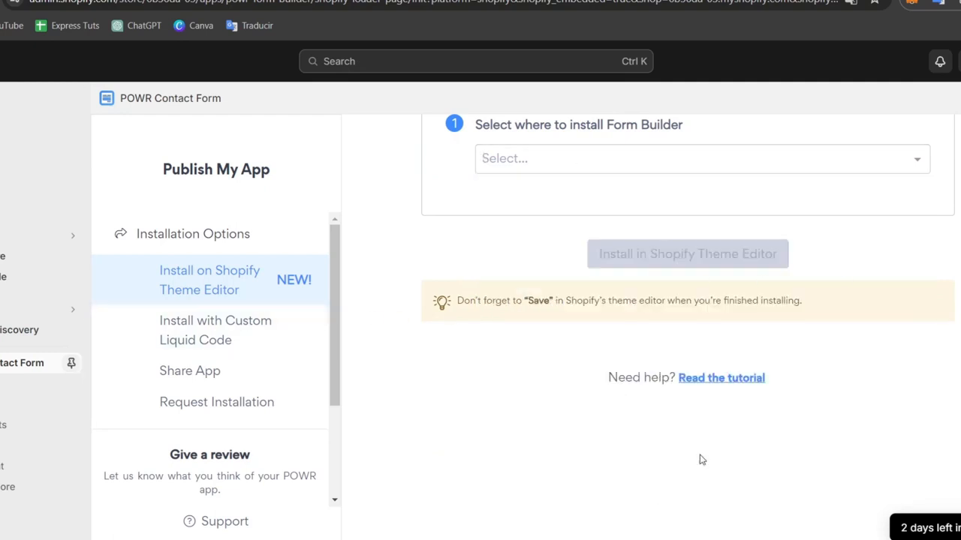
- Create and save an online store page titled "Earn your 10% discount", and return to the pages list
{"action": "left_click", "coordinate": [22, 256]}
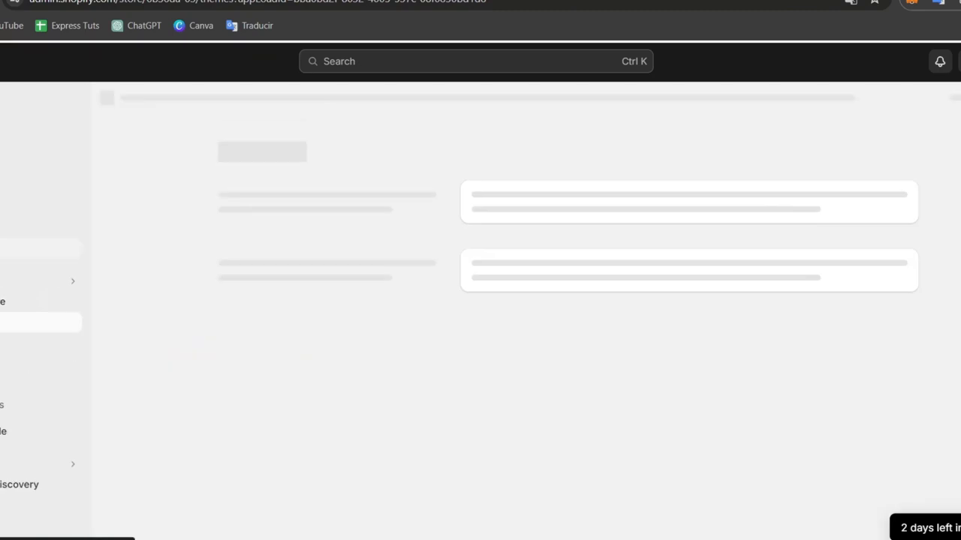
{"action": "left_click", "coordinate": [6, 364]}
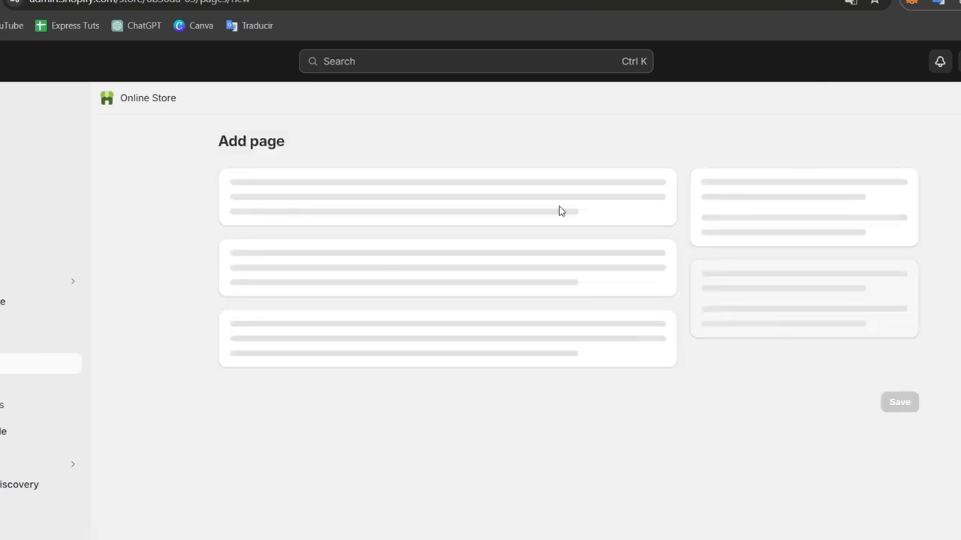
{"action": "left_click", "coordinate": [495, 212]}
{"action": "type", "text": "Earn your 10% discount"}
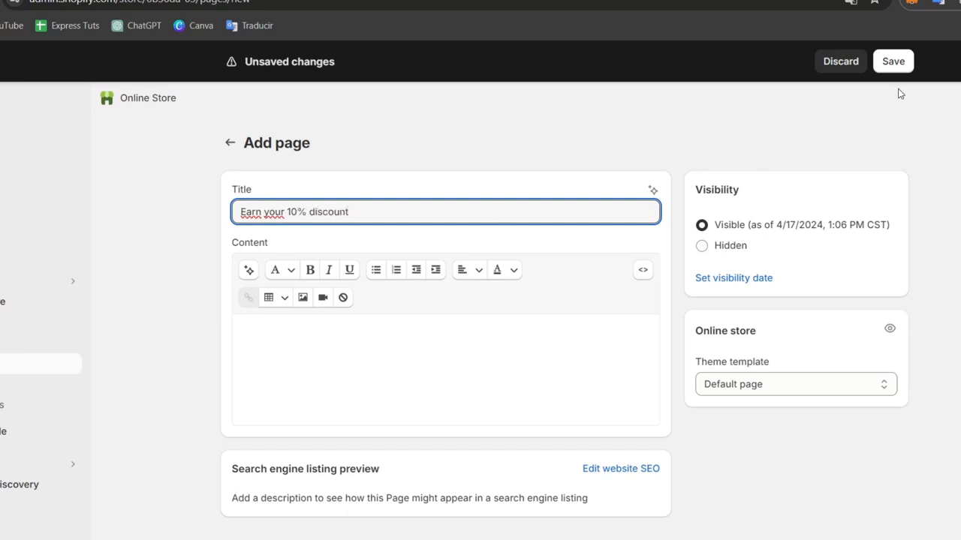
{"action": "left_click", "coordinate": [894, 61]}
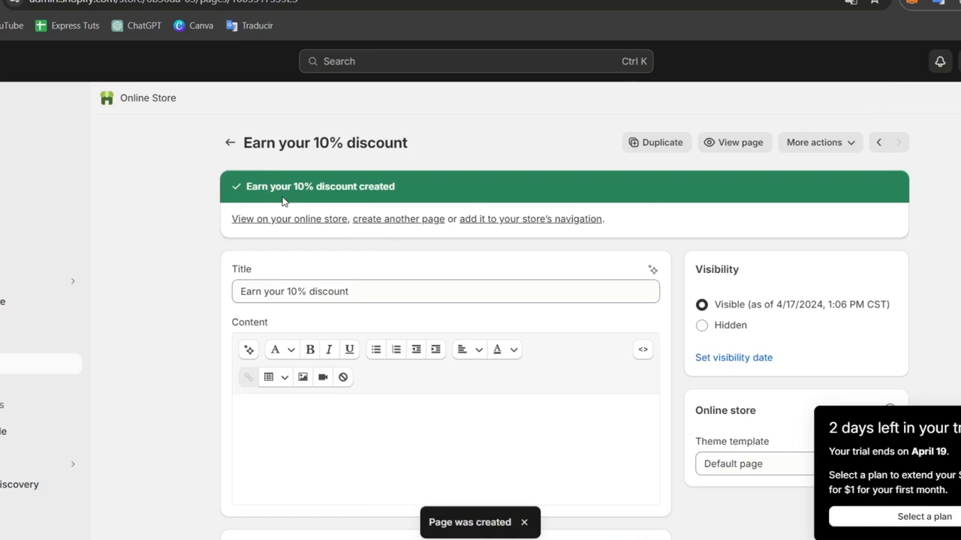
{"action": "left_click", "coordinate": [230, 142]}
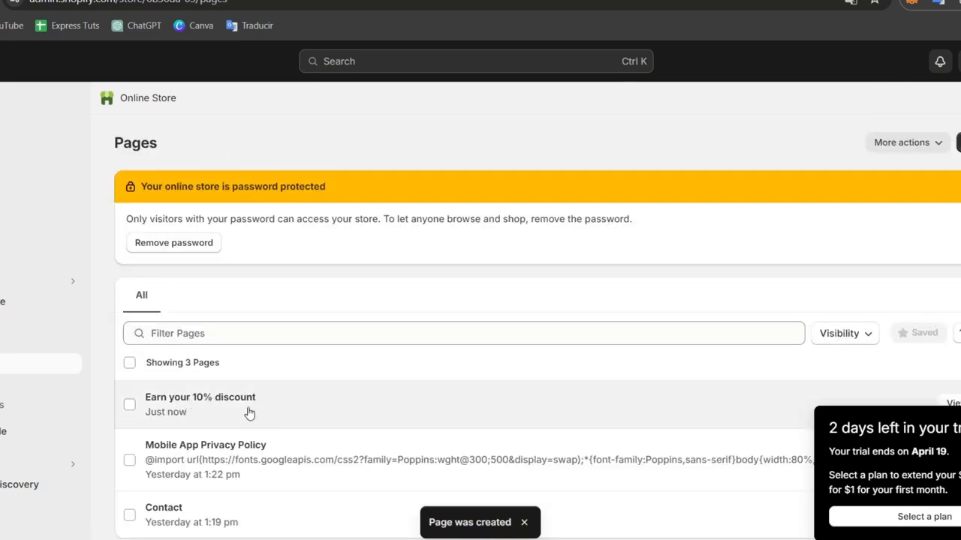
- Add a menu item named "Earn with us" to the Main menu, linked to the "Earn your 10% discount" page
{"action": "left_click", "coordinate": [9, 388]}
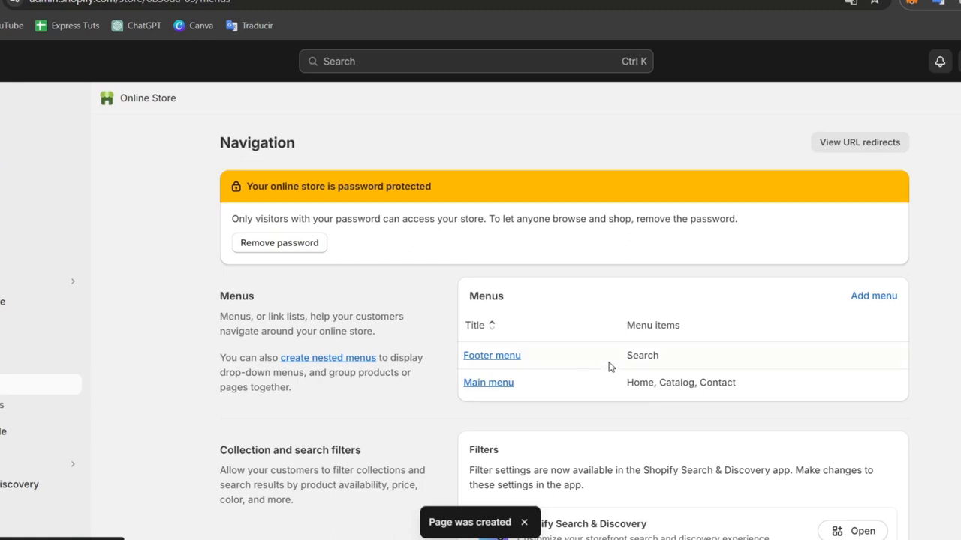
{"action": "scroll", "coordinate": [645, 368], "scroll_direction": "down", "scroll_amount": 1}
{"action": "left_click", "coordinate": [488, 324]}
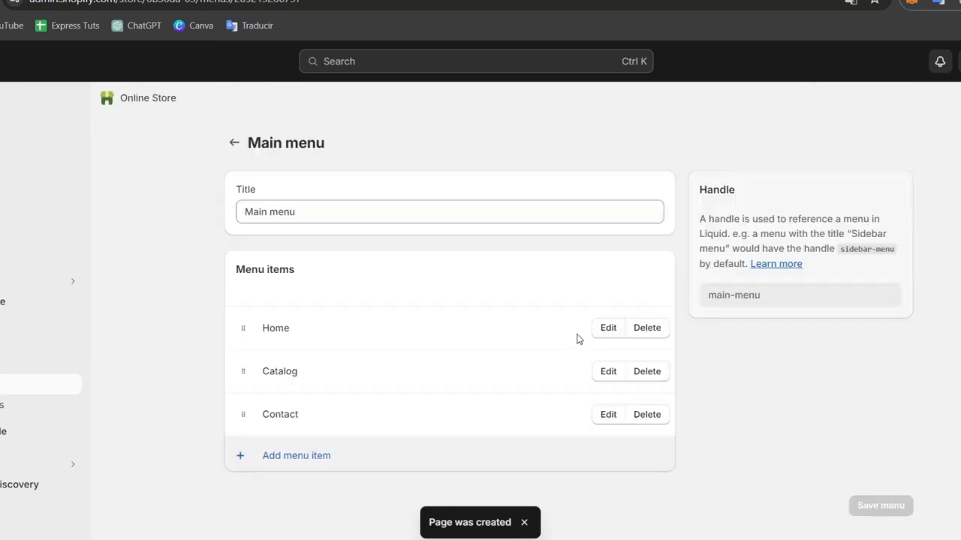
{"action": "left_click", "coordinate": [318, 456]}
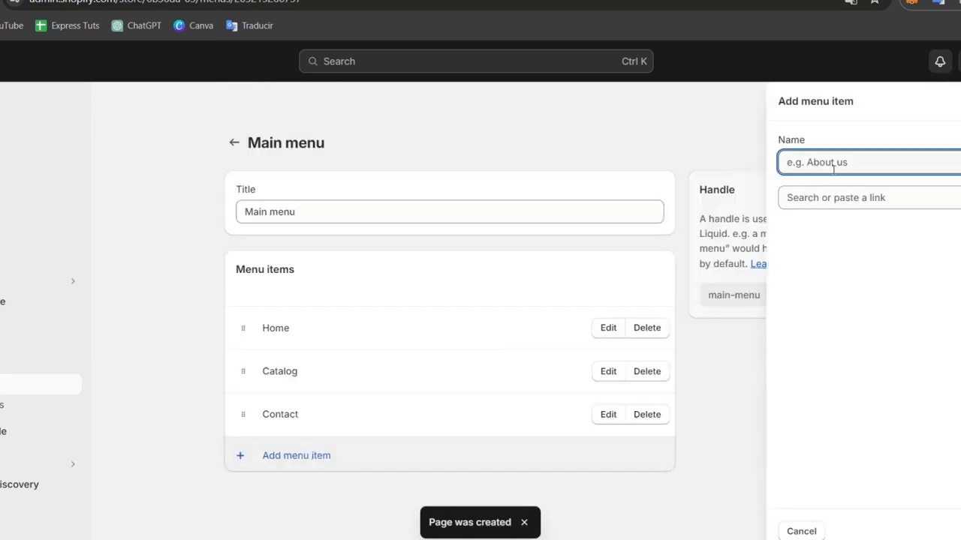
{"action": "type", "text": "Earn with us"}
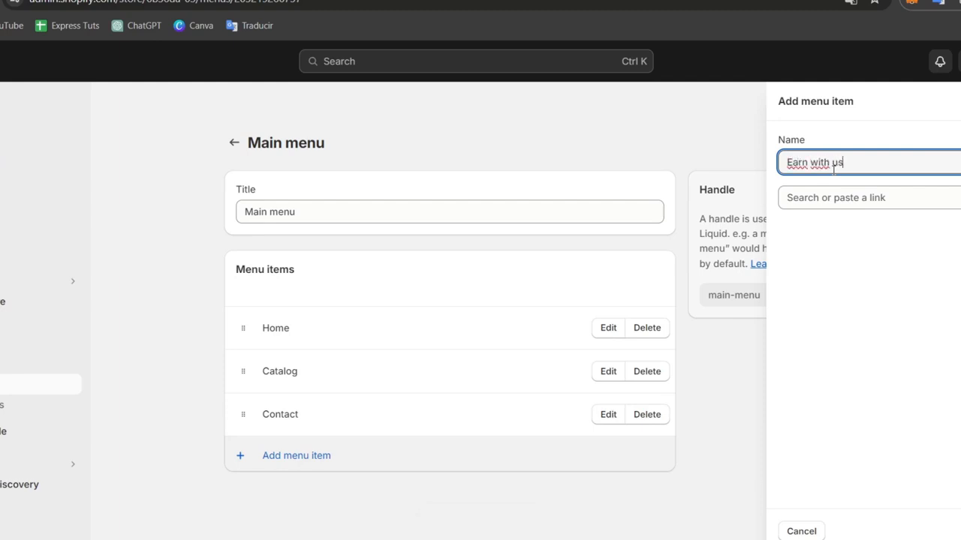
{"action": "left_click", "coordinate": [882, 199]}
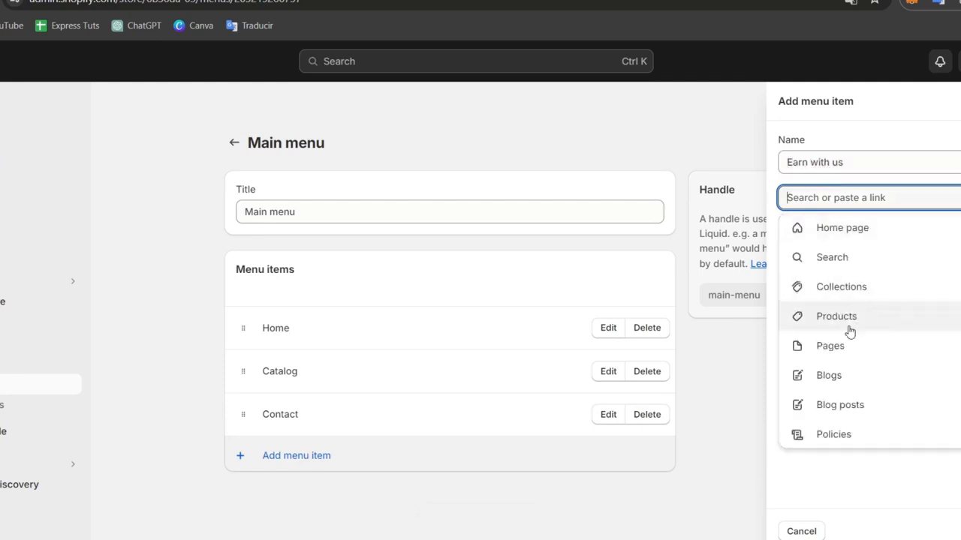
{"action": "left_click", "coordinate": [874, 318]}
{"action": "left_click", "coordinate": [894, 294]}
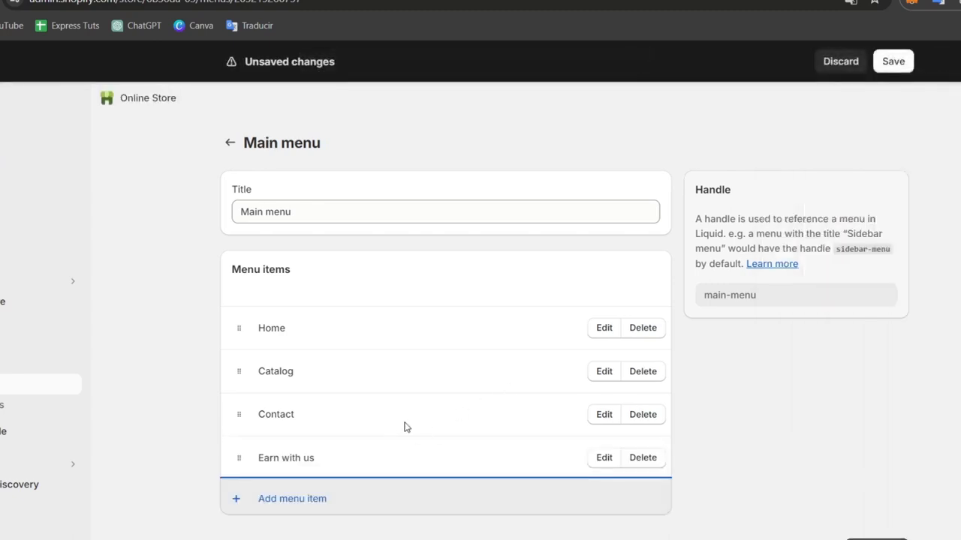
- Stay on the Main menu page when asked about unsaved changes, and save the menu
{"action": "scroll", "coordinate": [403, 427], "scroll_direction": "down", "scroll_amount": 1}
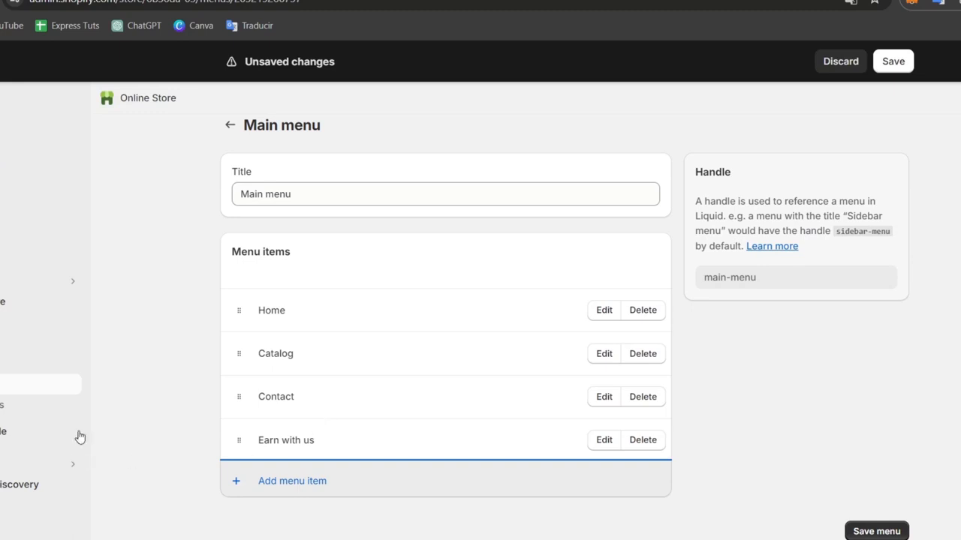
{"action": "left_click", "coordinate": [3, 465]}
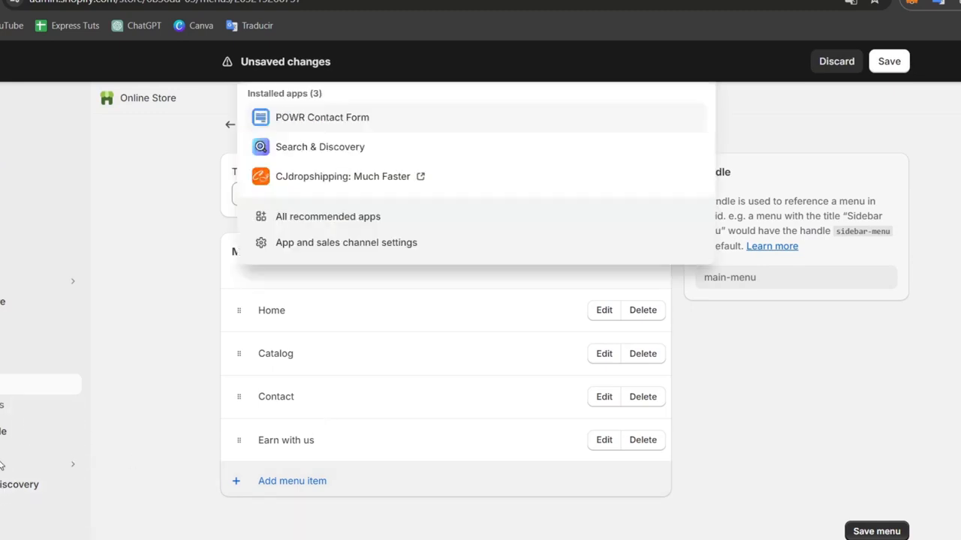
{"action": "left_click", "coordinate": [373, 121]}
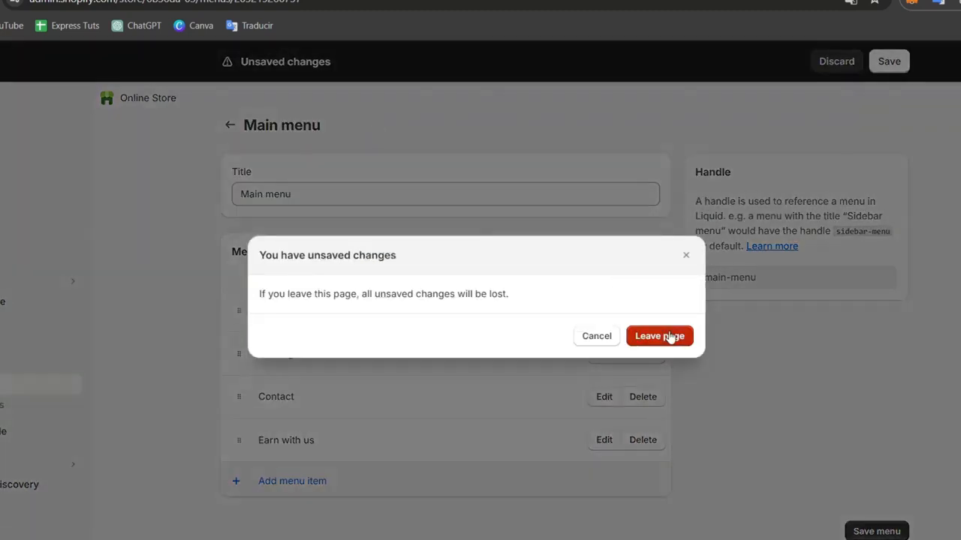
{"action": "left_click", "coordinate": [596, 335]}
{"action": "left_click", "coordinate": [871, 531]}
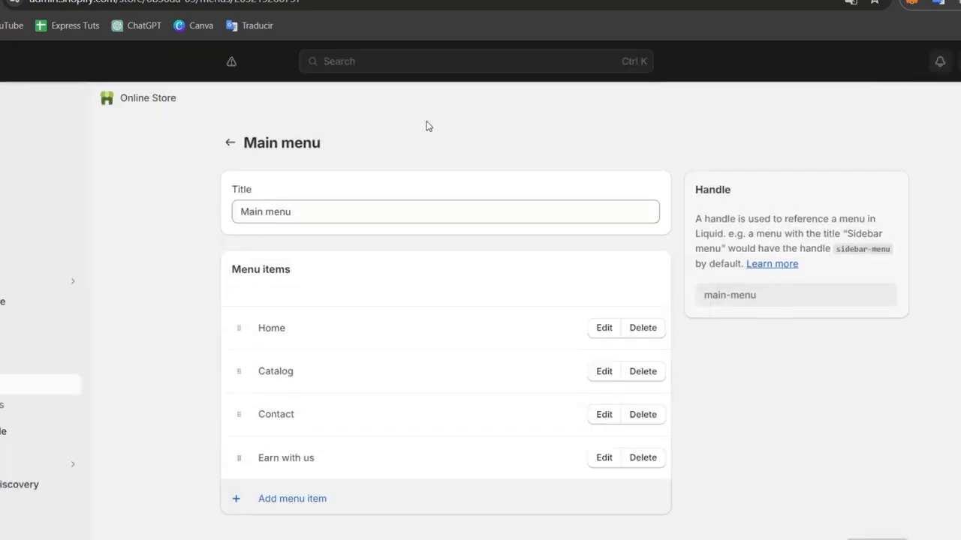
- Install the POWR Contact Form on All Collection Pages through the Shopify theme editor and dismiss the placement hint
{"action": "left_click", "coordinate": [389, 64]}
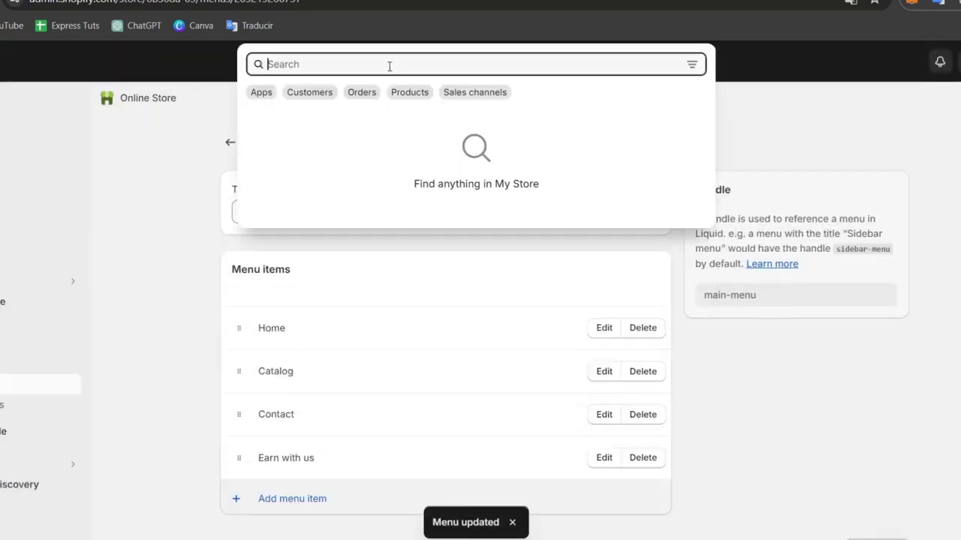
{"action": "left_click", "coordinate": [9, 462]}
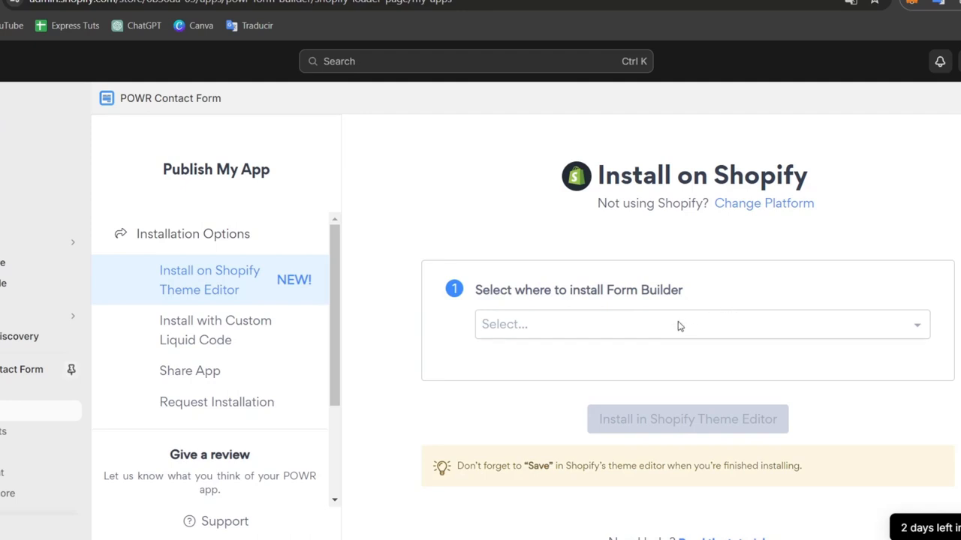
{"action": "left_click", "coordinate": [680, 326]}
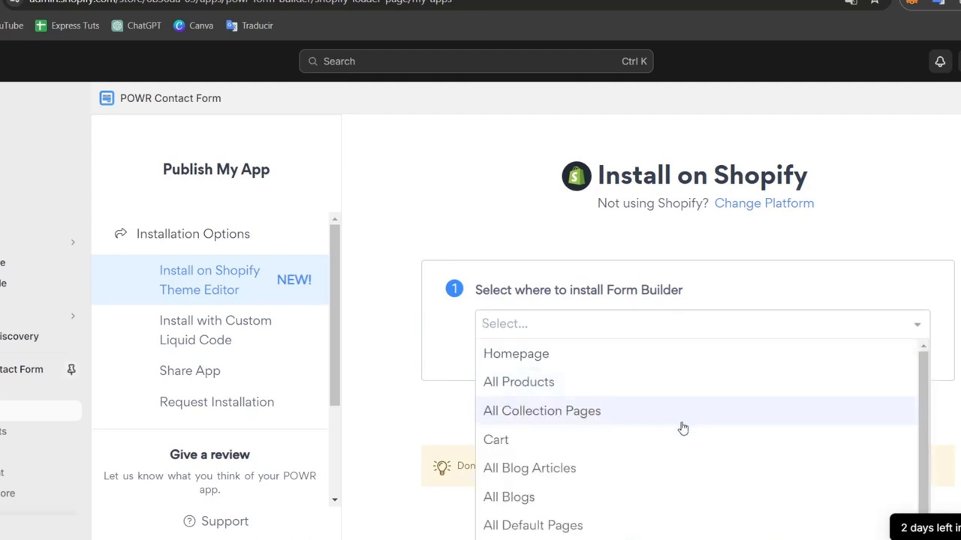
{"action": "scroll", "coordinate": [684, 428], "scroll_direction": "down", "scroll_amount": 1}
{"action": "left_click", "coordinate": [683, 389]}
{"action": "left_click", "coordinate": [733, 393]}
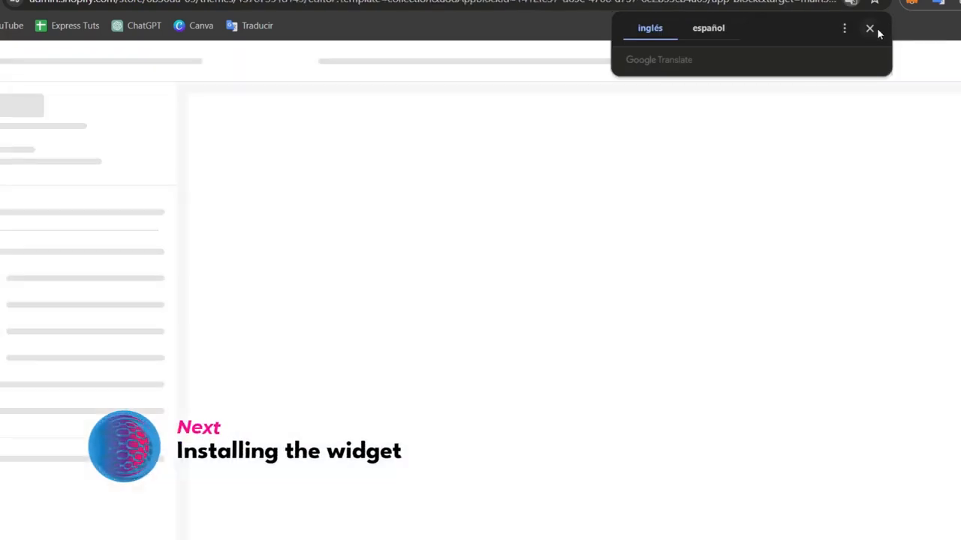
{"action": "left_click", "coordinate": [869, 28]}
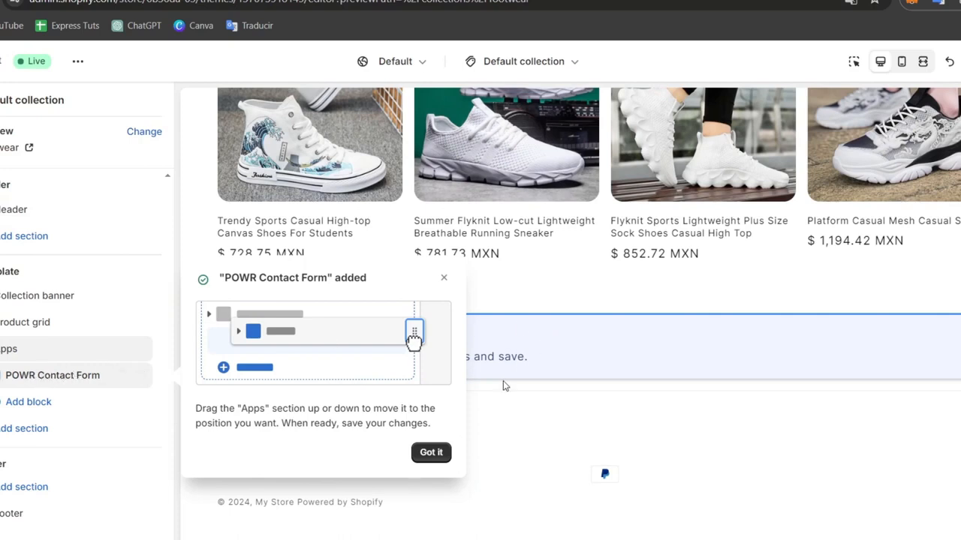
{"action": "left_click", "coordinate": [431, 452]}
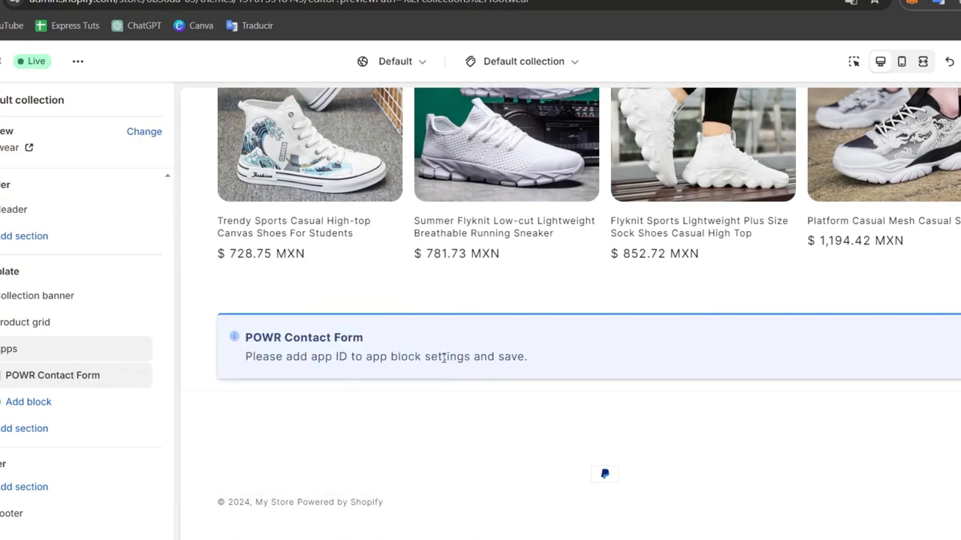
- Enter the form's app ID in the POWR Contact Form block settings and check the form in the Footwear collection preview
{"action": "left_click_drag", "start_coordinate": [309, 356], "coordinate": [530, 381]}
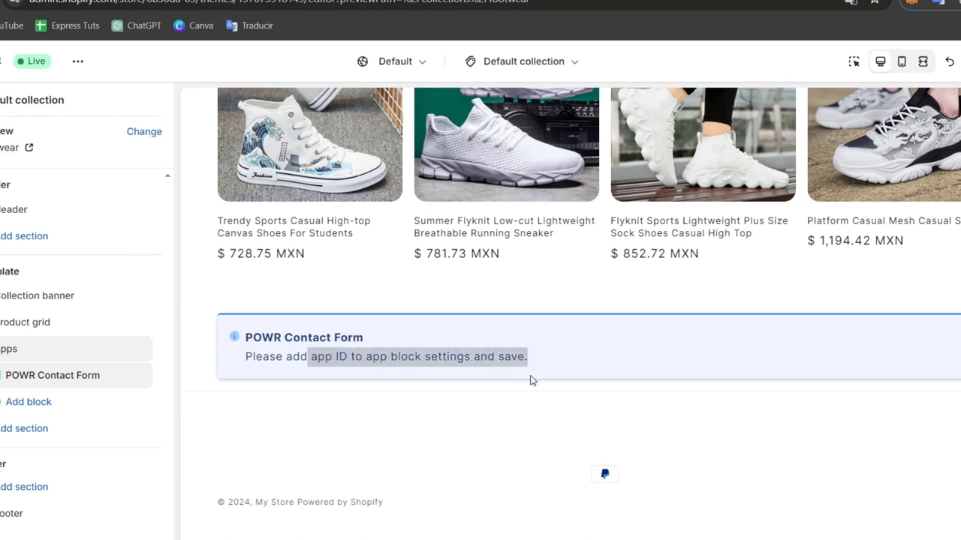
{"action": "left_click", "coordinate": [428, 388]}
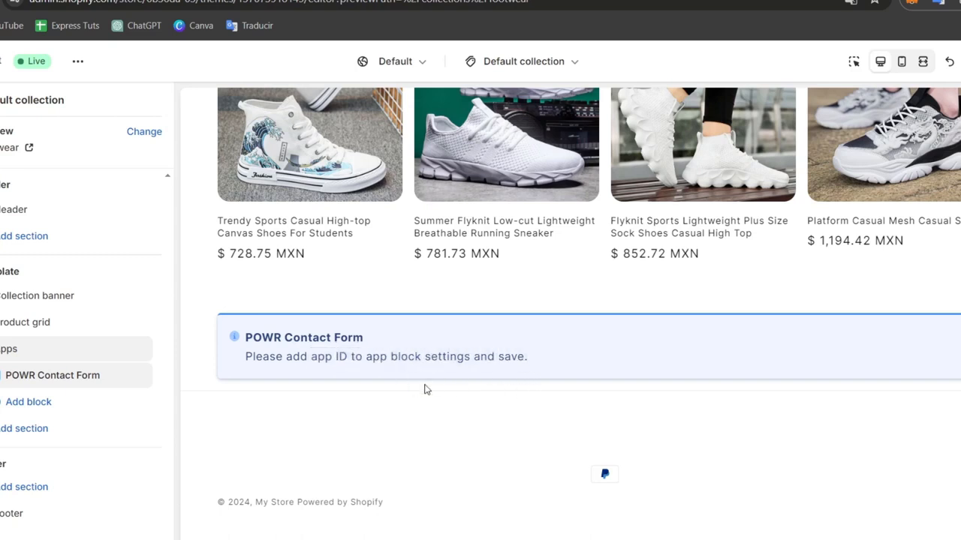
{"action": "left_click", "coordinate": [82, 379]}
{"action": "left_click", "coordinate": [67, 178]}
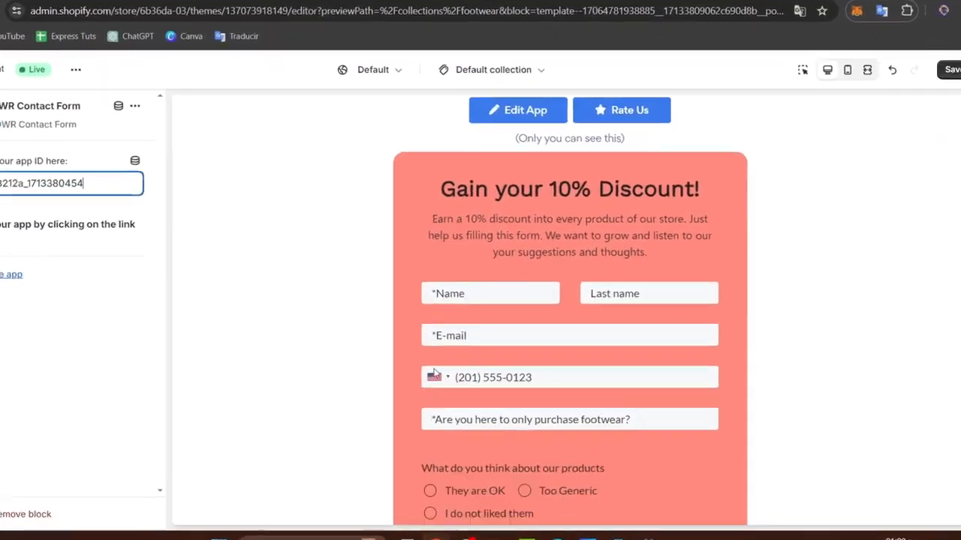
{"action": "scroll", "coordinate": [433, 374], "scroll_direction": "down", "scroll_amount": 5}
{"action": "scroll", "coordinate": [433, 374], "scroll_direction": "up", "scroll_amount": 10}
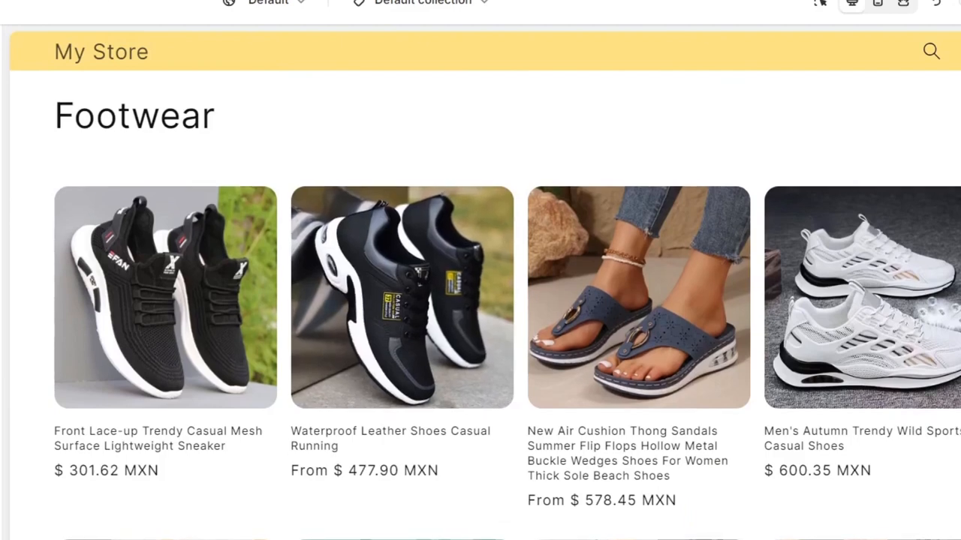
- Switch the theme editor to the "Earn your 10% discount" page
{"action": "left_click", "coordinate": [421, 3]}
{"action": "left_click", "coordinate": [425, 252]}
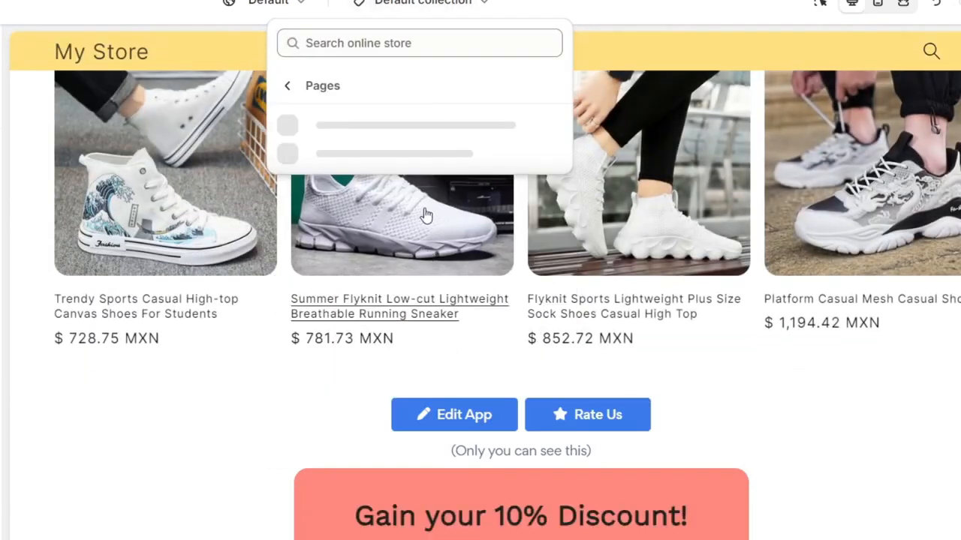
{"action": "left_click", "coordinate": [404, 130]}
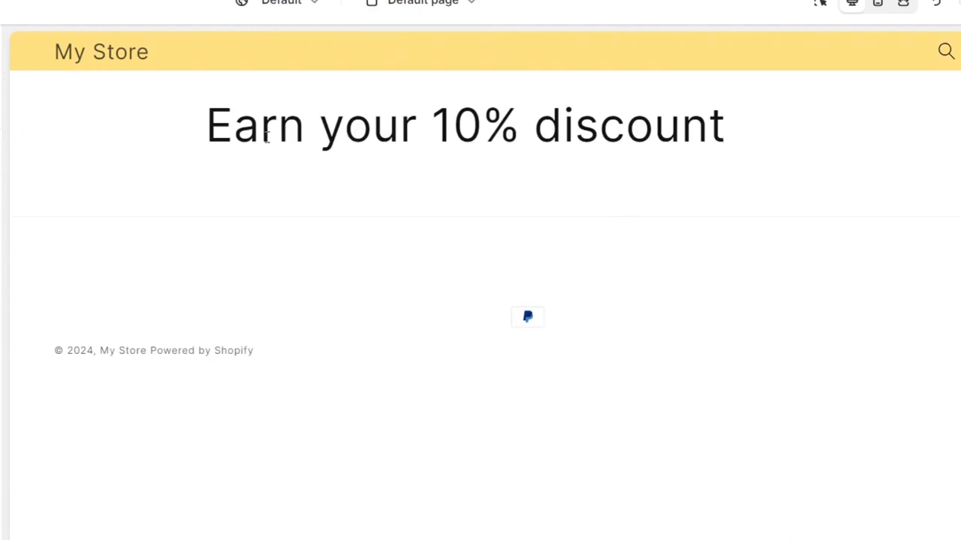
{"action": "left_click_drag", "start_coordinate": [266, 135], "coordinate": [728, 131]}
- Try to add the POWR Contact Form app as a section of the "Earn your 10% discount" page
{"action": "left_click", "coordinate": [768, 135]}
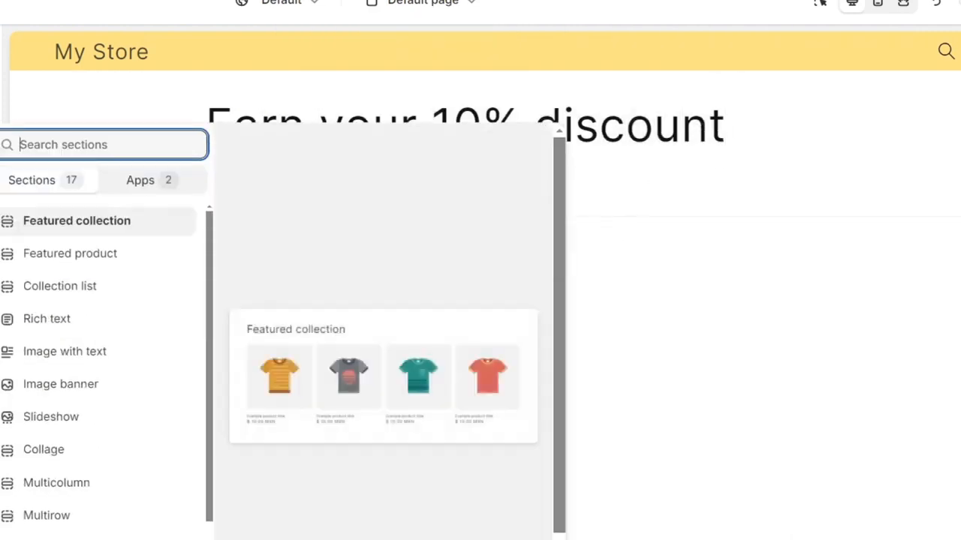
{"action": "scroll", "coordinate": [98, 343], "scroll_direction": "down", "scroll_amount": 4}
{"action": "left_click", "coordinate": [164, 180]}
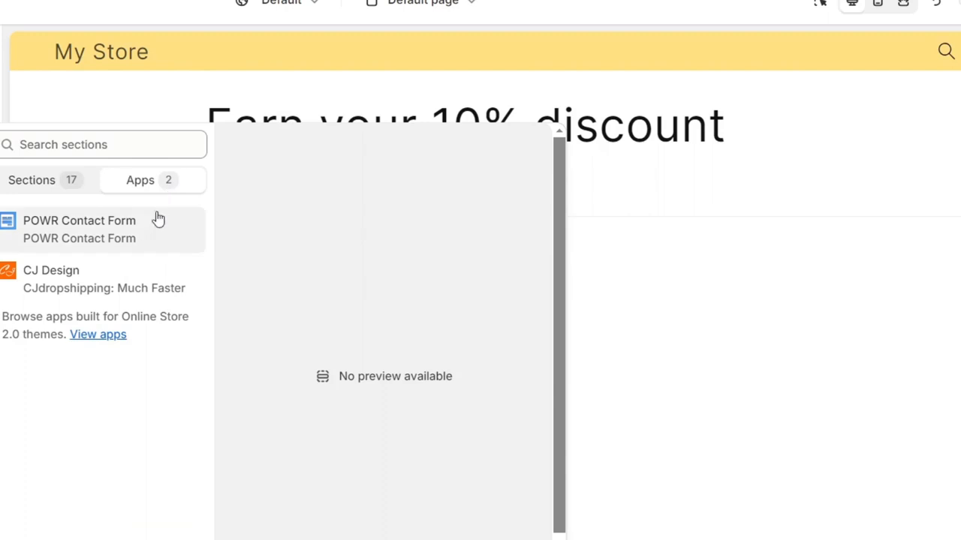
{"action": "left_click", "coordinate": [130, 232]}
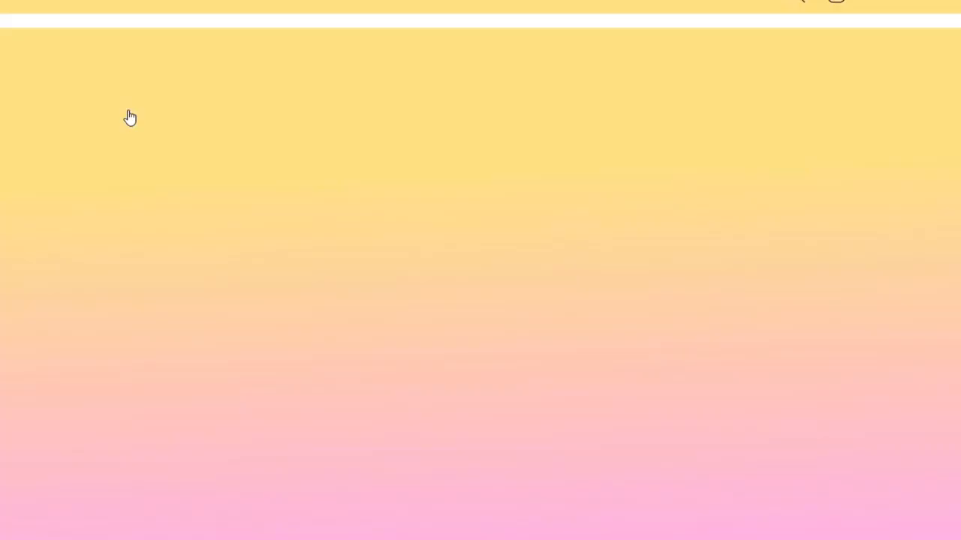
- Review the published discount form on the live storefront's Catalog page, from its title down to Submit, and return to the theme editor
{"action": "scroll", "coordinate": [326, 147], "scroll_direction": "down", "scroll_amount": 4}
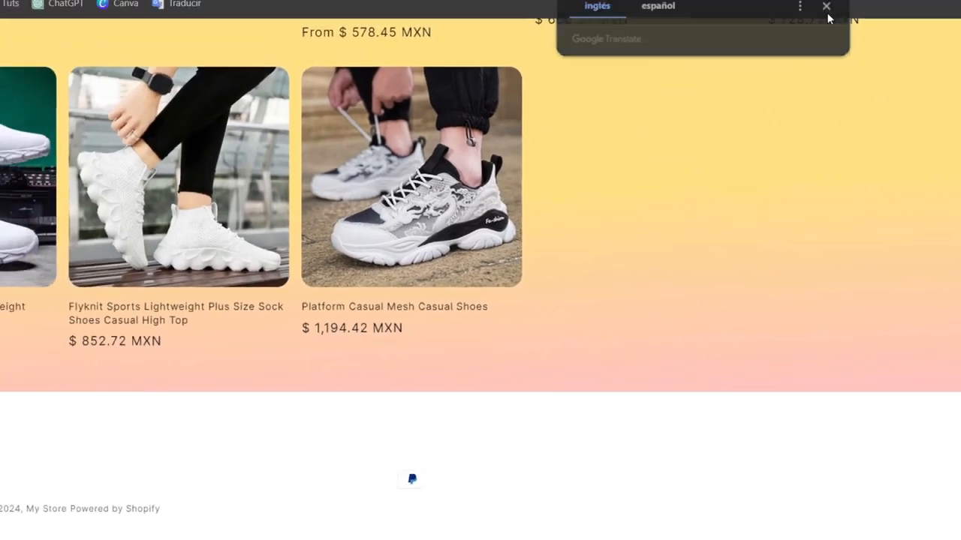
{"action": "left_click", "coordinate": [827, 10]}
{"action": "scroll", "coordinate": [464, 204], "scroll_direction": "up", "scroll_amount": 1}
{"action": "scroll", "coordinate": [546, 235], "scroll_direction": "up", "scroll_amount": 3}
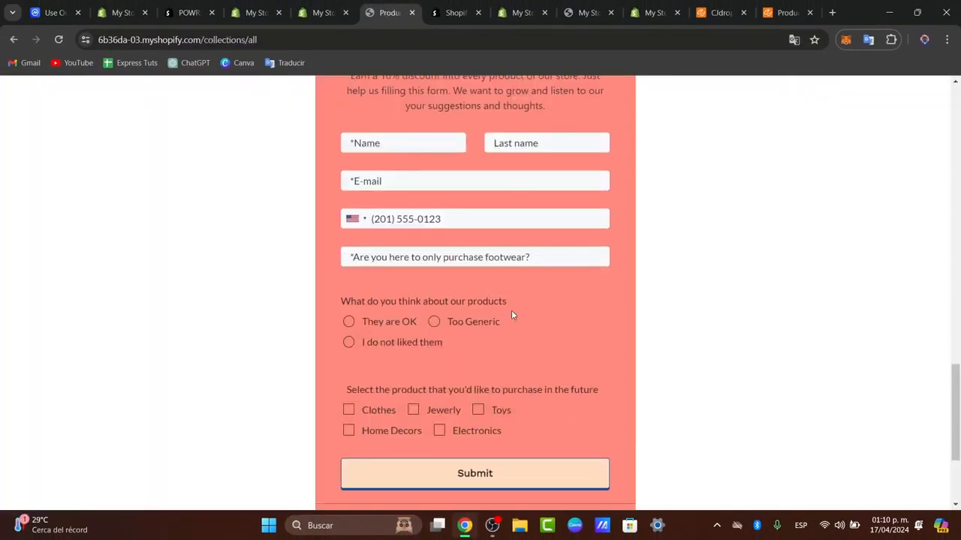
{"action": "scroll", "coordinate": [512, 310], "scroll_direction": "up", "scroll_amount": 1}
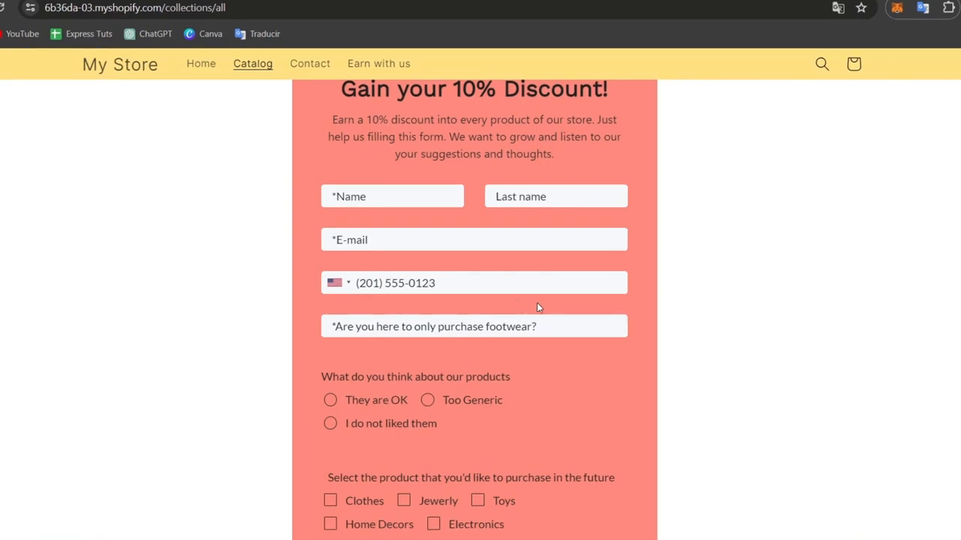
{"action": "left_click", "coordinate": [419, 196]}
{"action": "scroll", "coordinate": [439, 216], "scroll_direction": "down", "scroll_amount": 4}
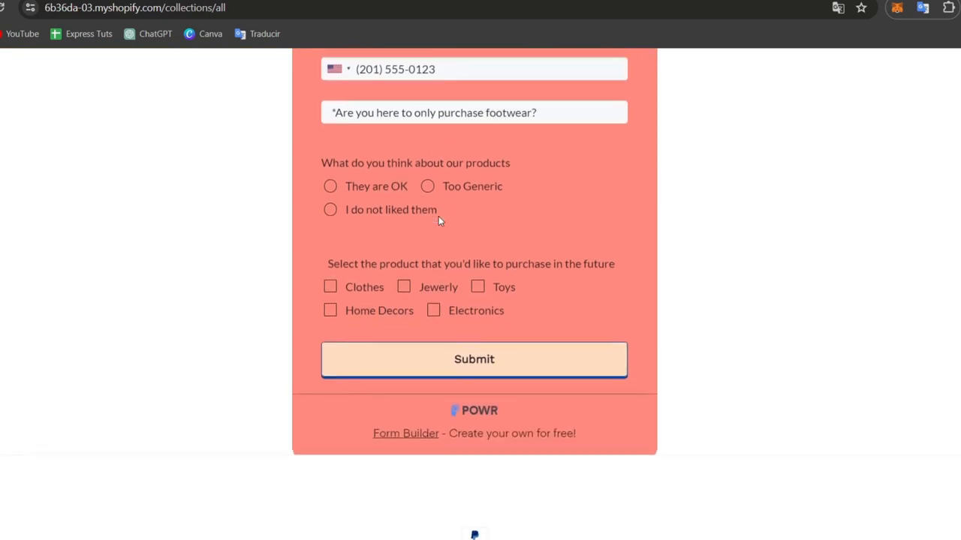
{"action": "left_click", "coordinate": [300, 1]}
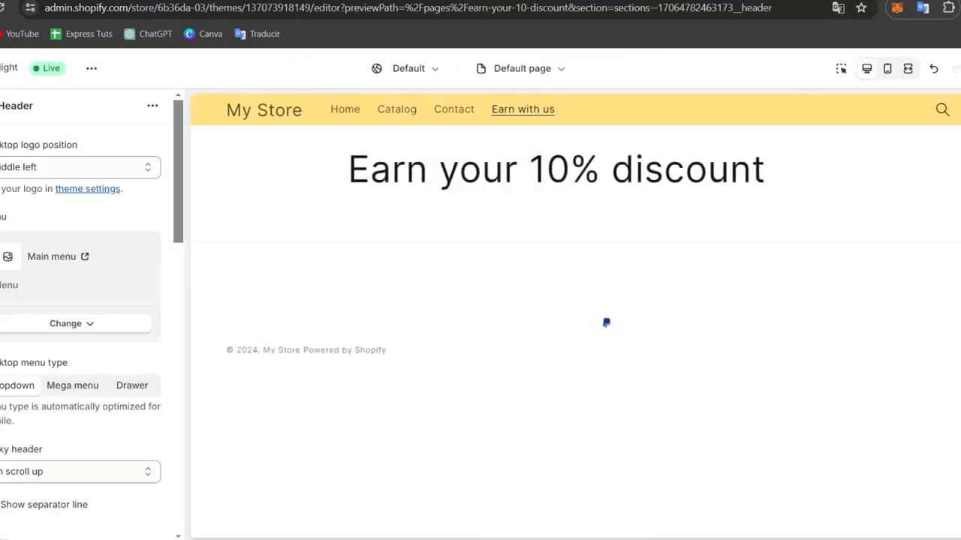
- Return to the POWR Contact Form app in the Shopify admin and review its account page and the My Forms list
{"action": "left_click", "coordinate": [143, 1]}
{"action": "left_click", "coordinate": [8, 386]}
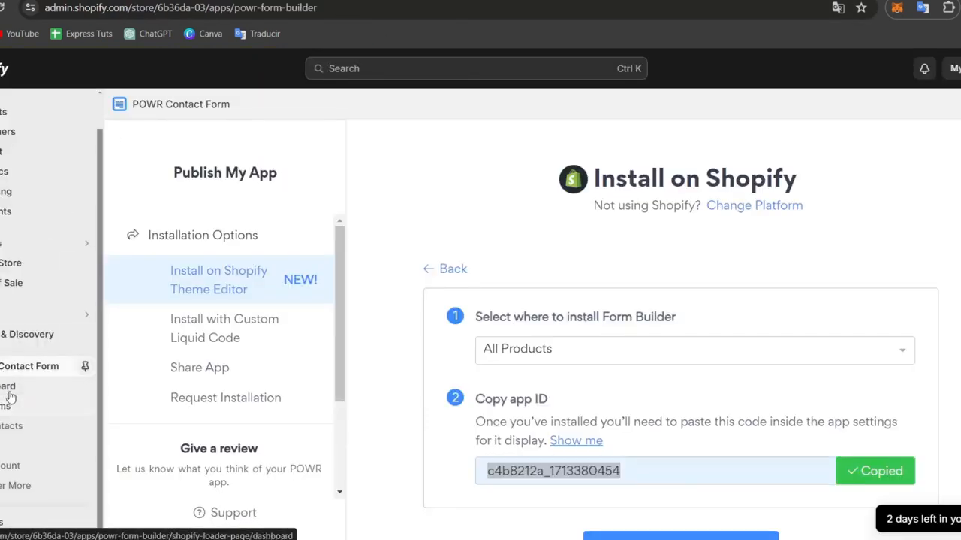
{"action": "left_click", "coordinate": [17, 426]}
{"action": "left_click", "coordinate": [29, 467]}
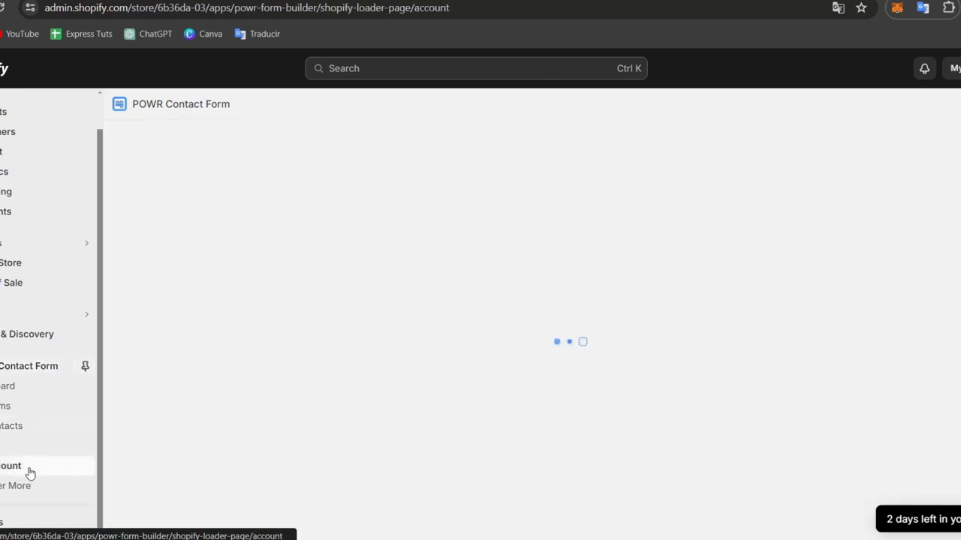
{"action": "left_click", "coordinate": [38, 404]}
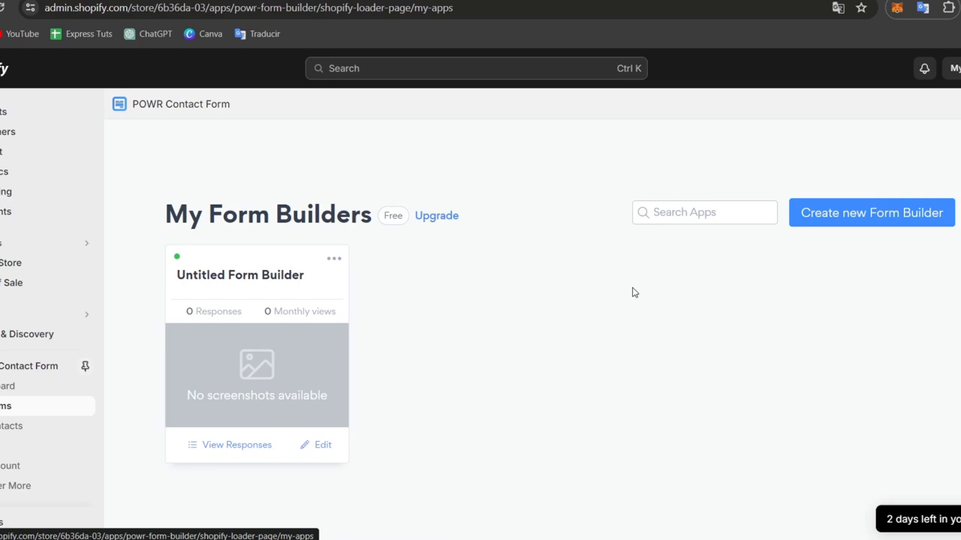
{"action": "scroll", "coordinate": [588, 328], "scroll_direction": "down", "scroll_amount": 4}
{"action": "scroll", "coordinate": [586, 328], "scroll_direction": "up", "scroll_amount": 4}
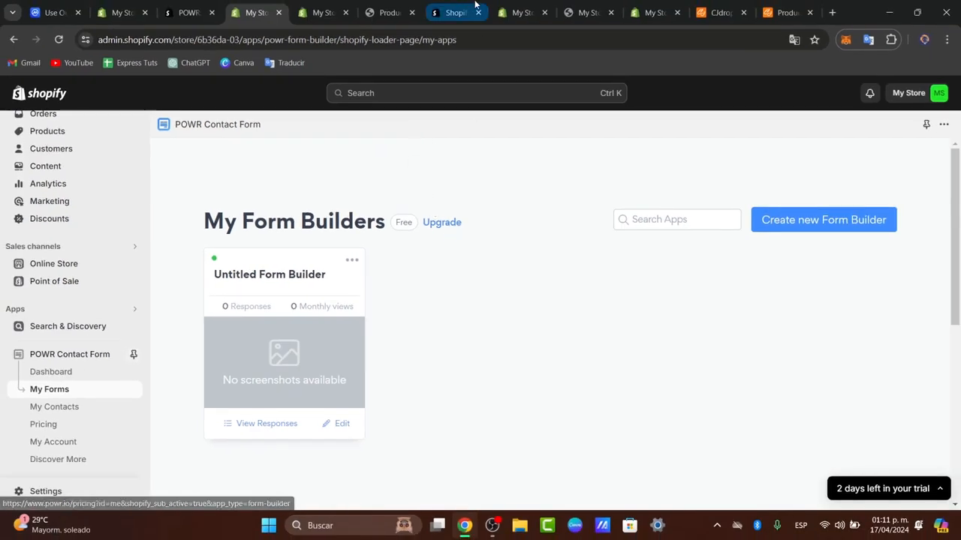
- Close the theme editor and look over the products and the sign-up form on the live storefront's Catalog page
{"action": "left_click", "coordinate": [334, 4]}
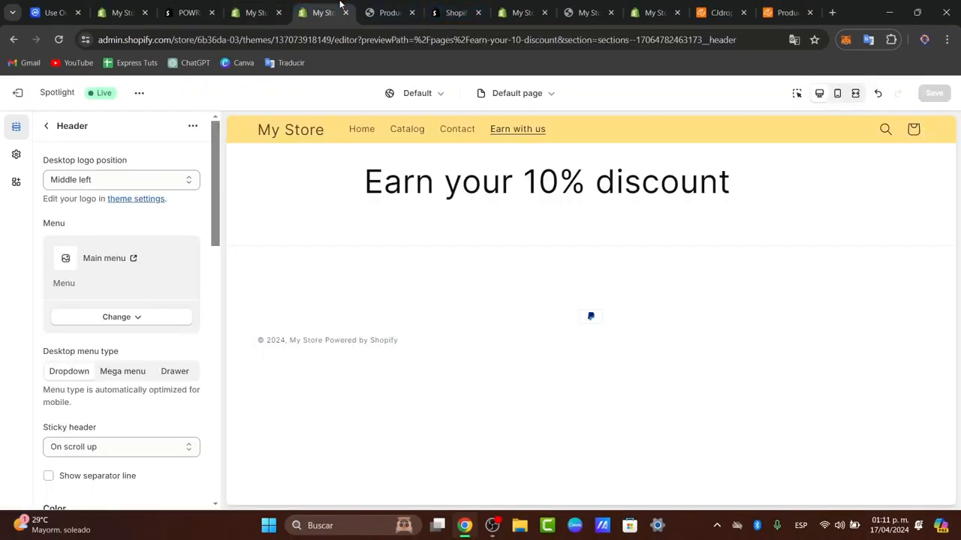
{"action": "left_click", "coordinate": [347, 12]}
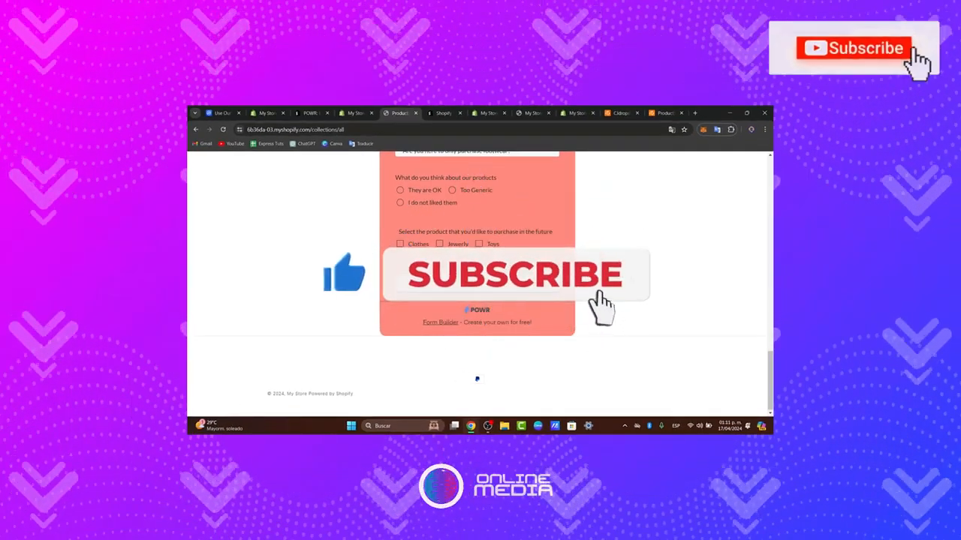
{"action": "scroll", "coordinate": [417, 163], "scroll_direction": "up", "scroll_amount": 4}
{"action": "scroll", "coordinate": [416, 166], "scroll_direction": "down", "scroll_amount": 3}
{"action": "scroll", "coordinate": [417, 164], "scroll_direction": "up", "scroll_amount": 2}
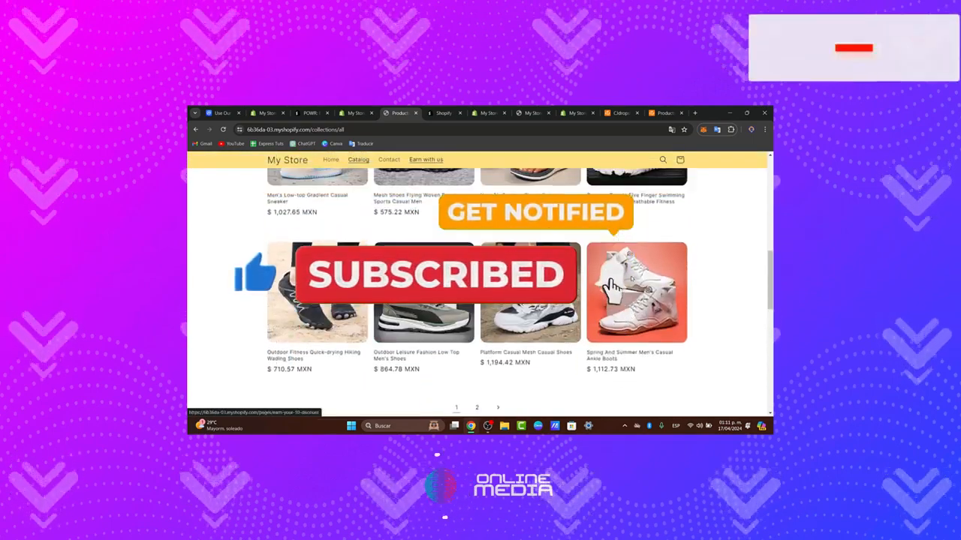
{"action": "scroll", "coordinate": [417, 164], "scroll_direction": "down", "scroll_amount": 3}
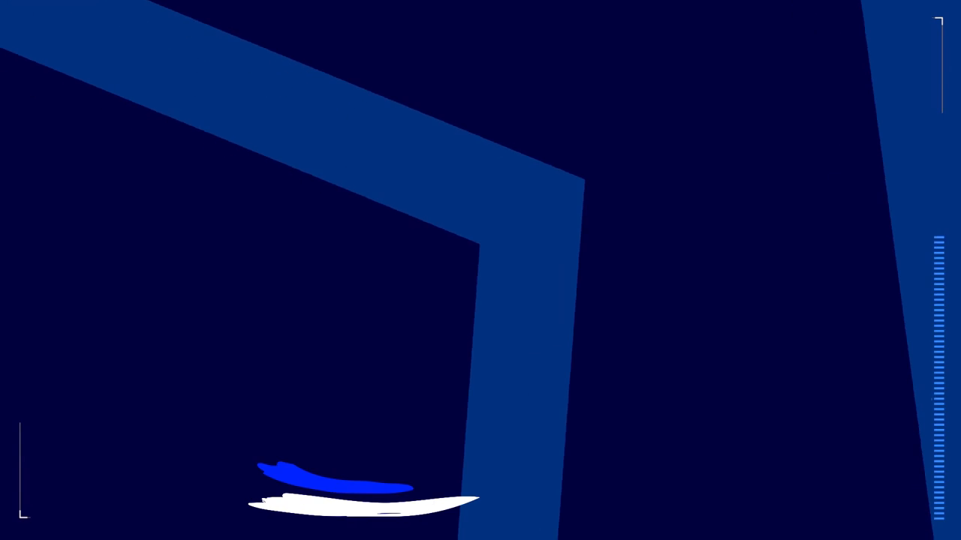